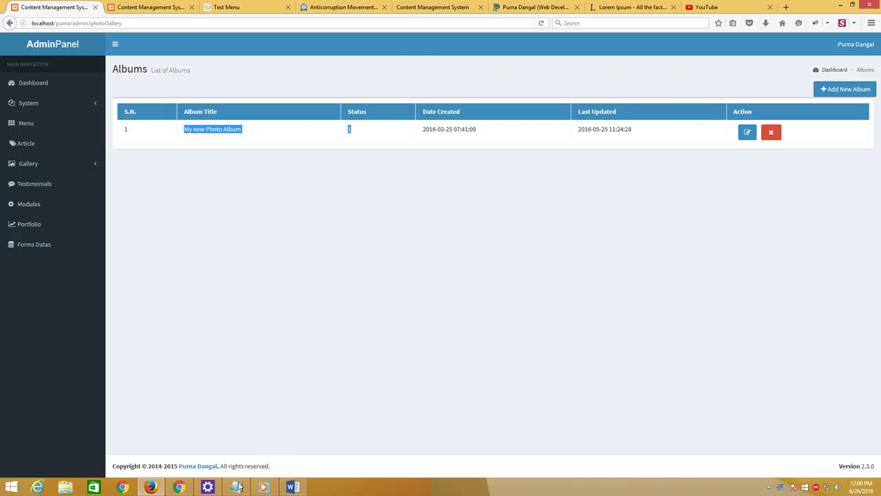
Switch to Notepad and add the line "first of all just make the photo album" to the note.
click(235, 487)
key(Return)
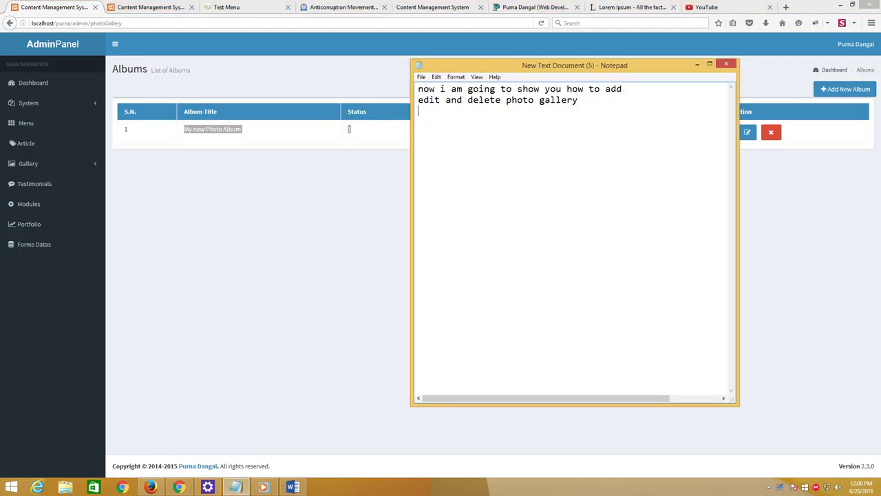
text(first of all just make the photo)
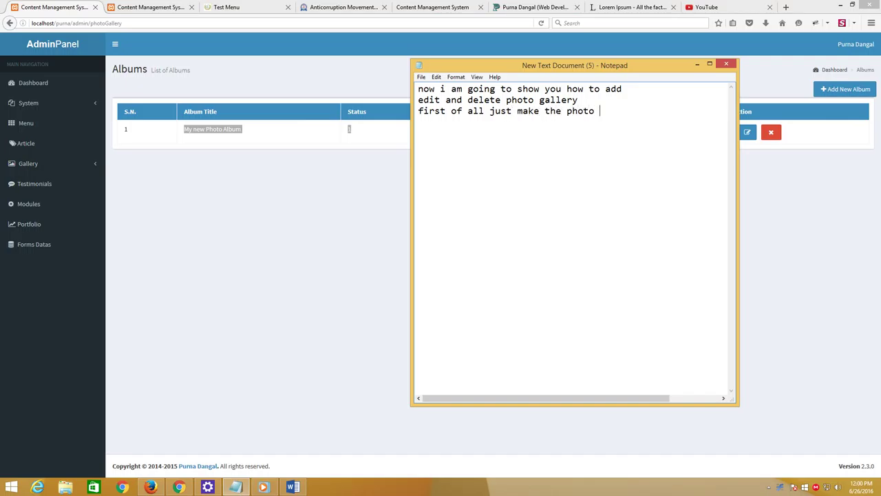
text( album)
Back in the browser, start a new album and enter "This is the title of my photo album" as its title.
click(845, 88)
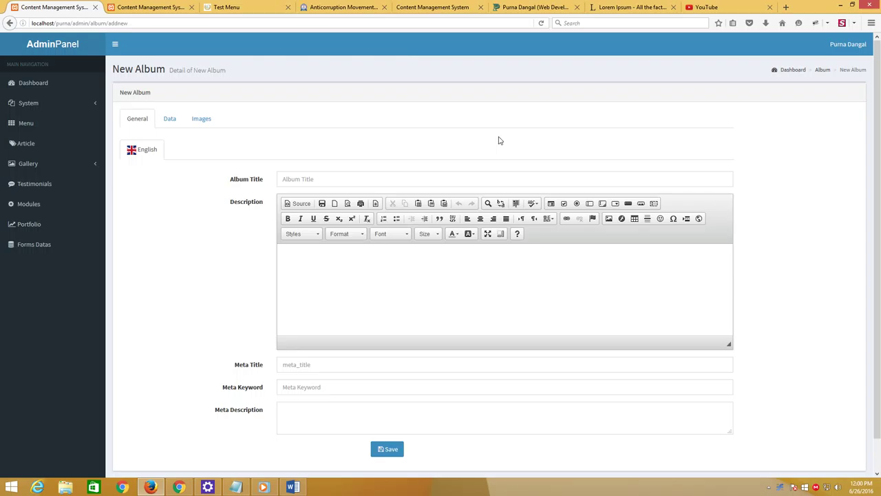
click(307, 179)
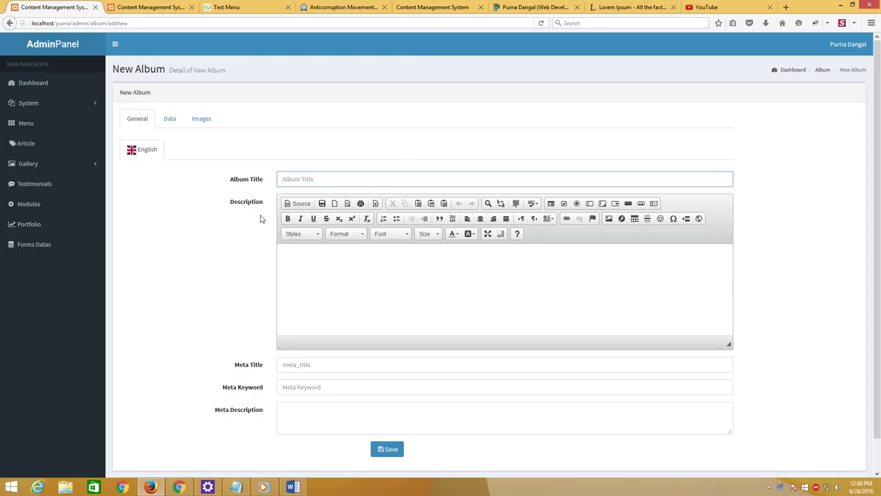
text(T)
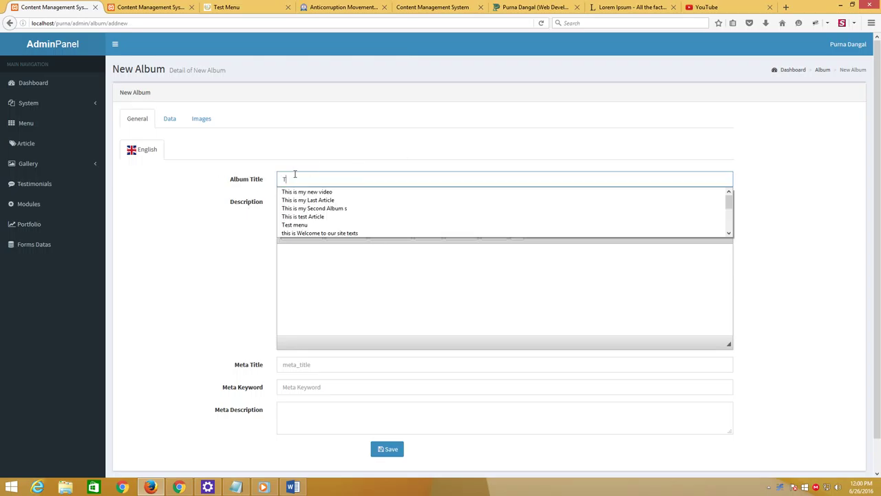
text(his is the)
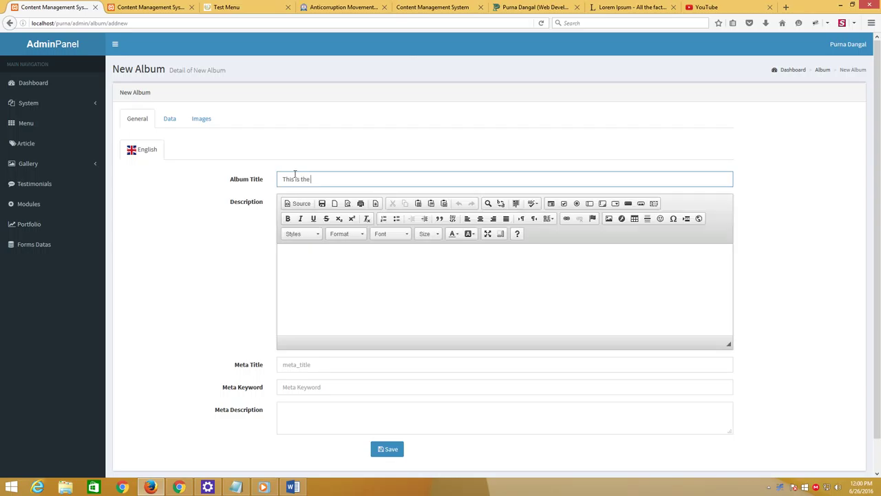
text( title of my photo album)
triple_click(323, 180)
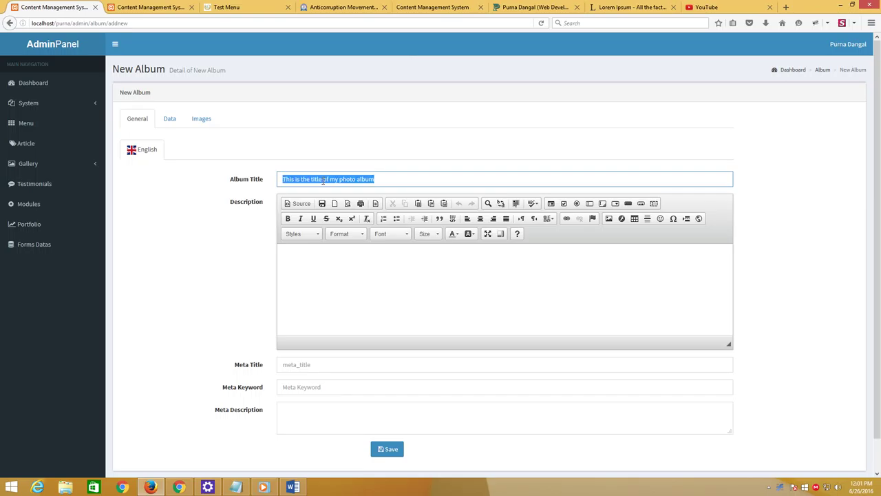
Enter "This is the description of my photo album" as the new album's description.
click(304, 254)
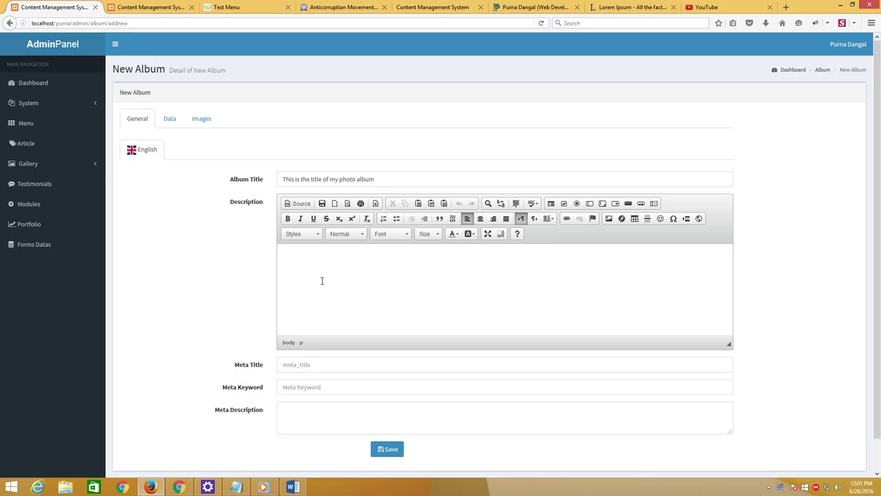
click(320, 278)
click(310, 256)
text(This is the description of my photo album)
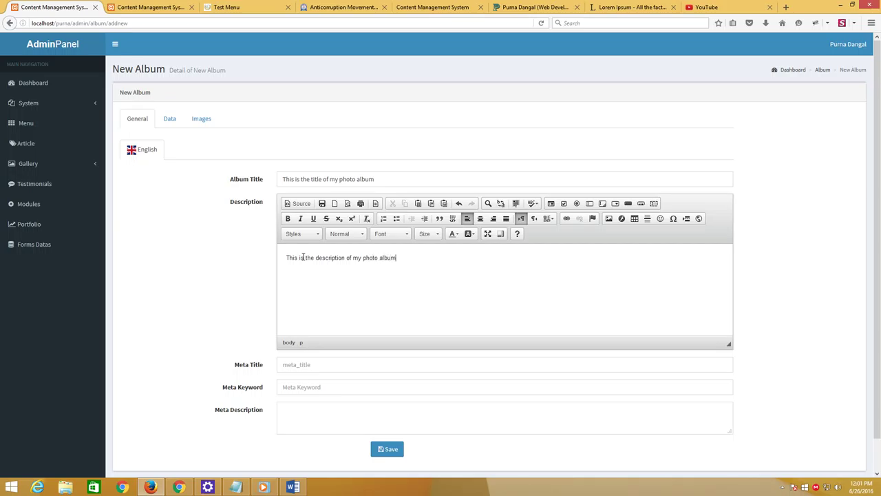
Fill in the meta title "This is the meta title of my photo albm", meta keyword "here is the keyword" and meta description "here is the meta description".
click(300, 367)
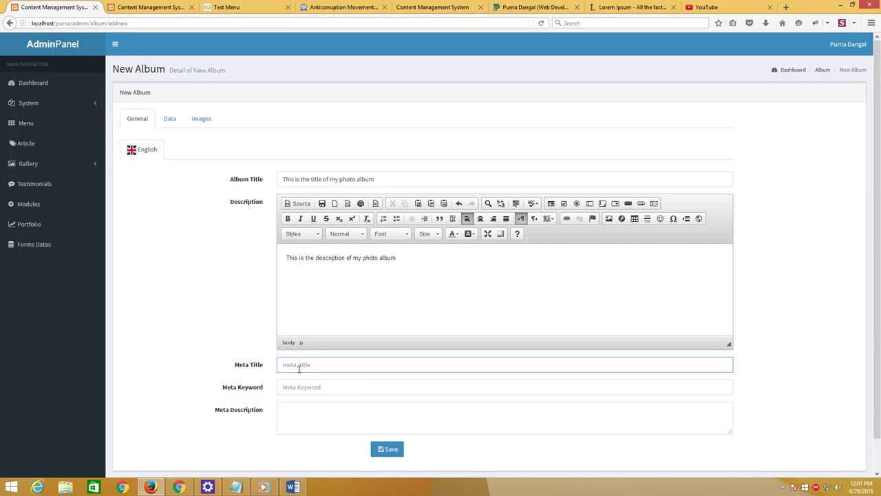
text(This is the meta title of my photo albm)
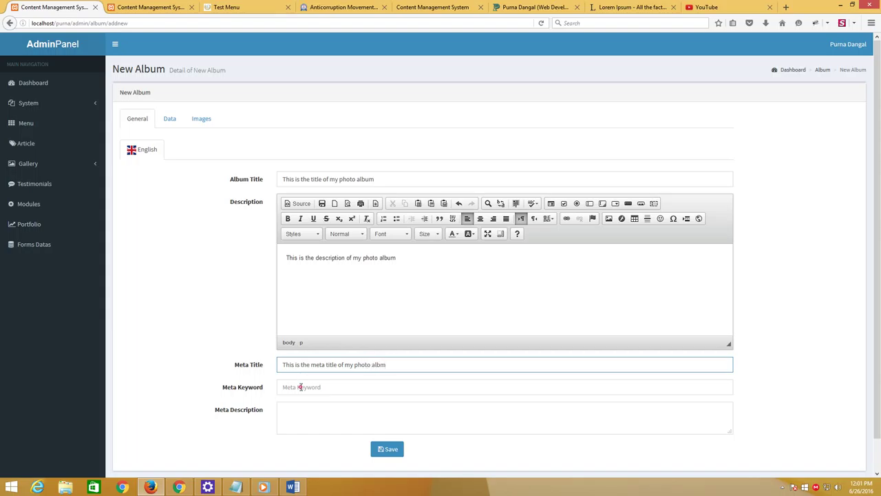
click(304, 385)
text(here is)
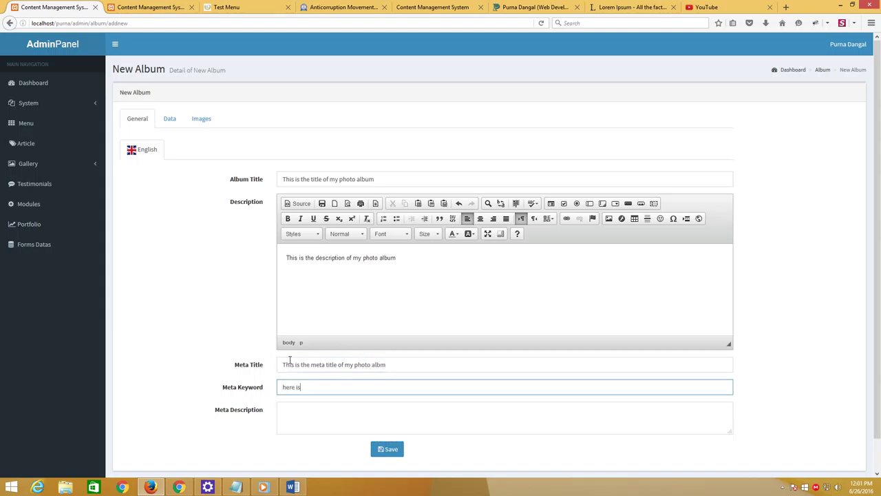
text( the keyword)
key(Tab)
text(here)
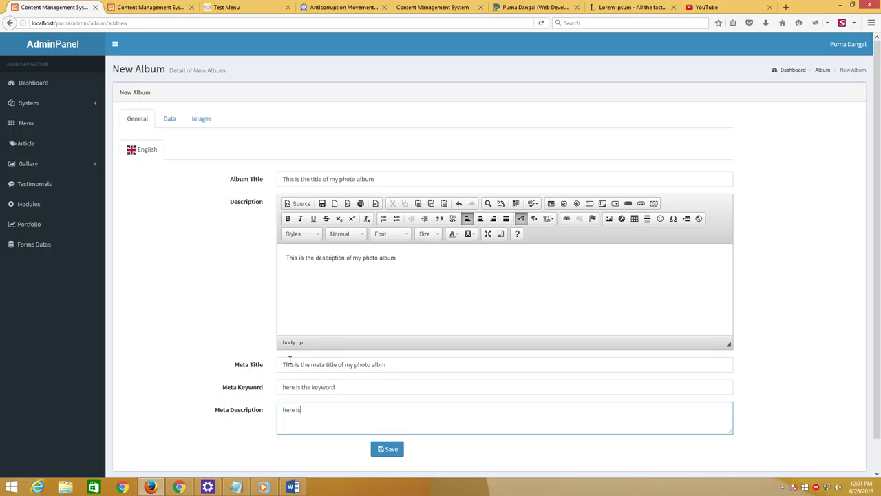
text( is the meta description)
Set the new album's SEO URL to "this is the seo url of my photo album".
click(169, 117)
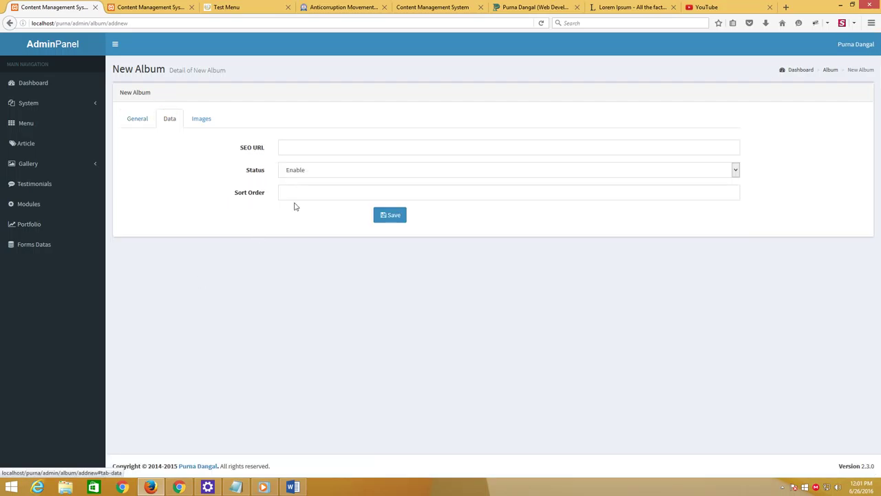
click(327, 148)
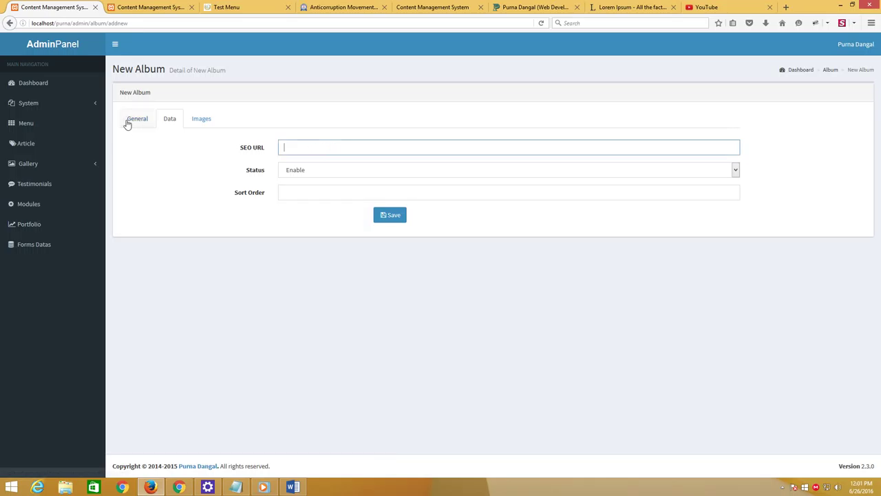
click(323, 142)
text(S)
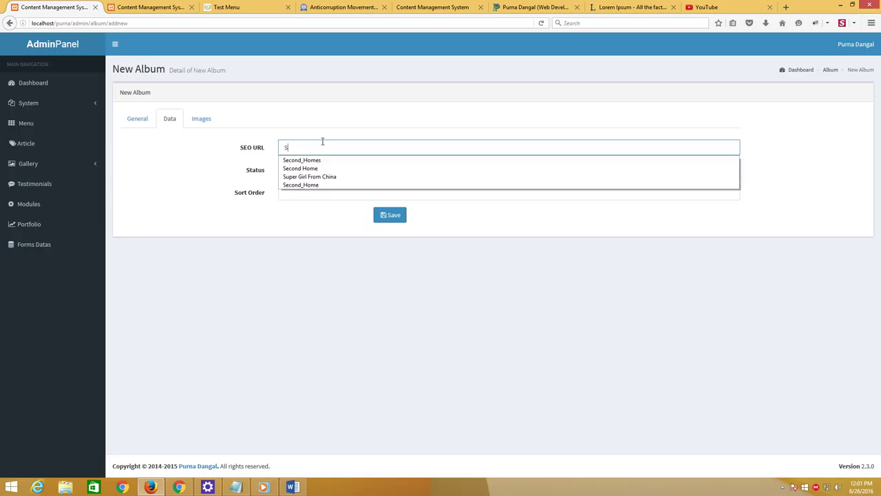
key(BackSpace)
text(this is the )
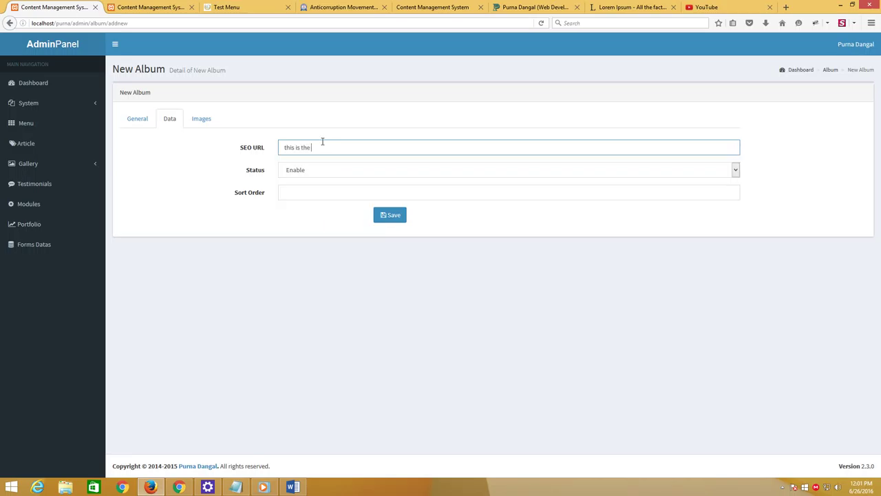
text(seo url of my photo album)
Switch to Notepad and add the line "i forgot to show you what is seo url" to the note.
click(235, 487)
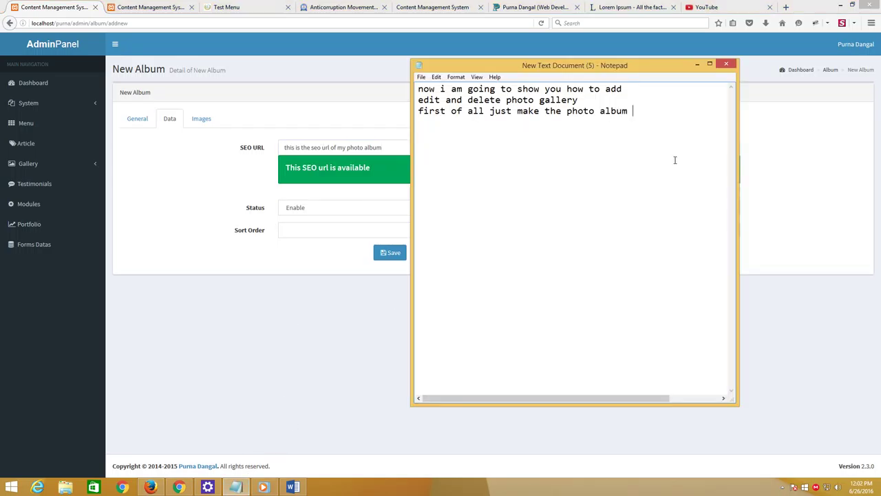
key(Return)
text(i forgot to how)
key(BackSpace)
key(BackSpace)
key(BackSpace)
text(show)
key(BackSpace)
key(BackSpace)
key(BackSpace)
text(ow you ho)
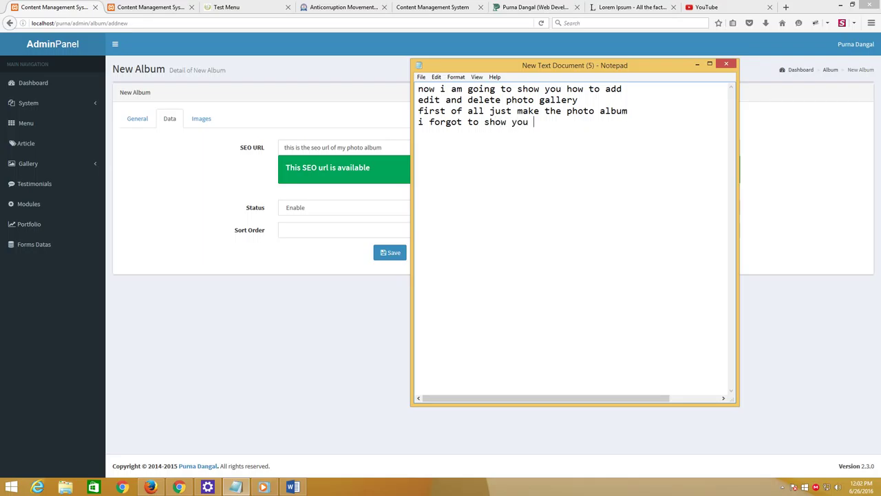
key(BackSpace)
text(what is seo url)
key(Return)
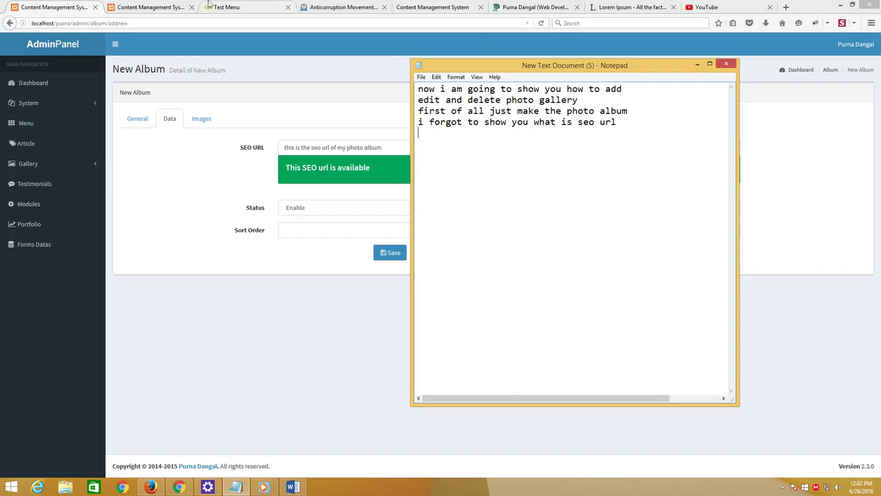
In the browser's second admin tab, set the status of the article "What is Lorem Ipsum?" to Enable and save it.
click(154, 7)
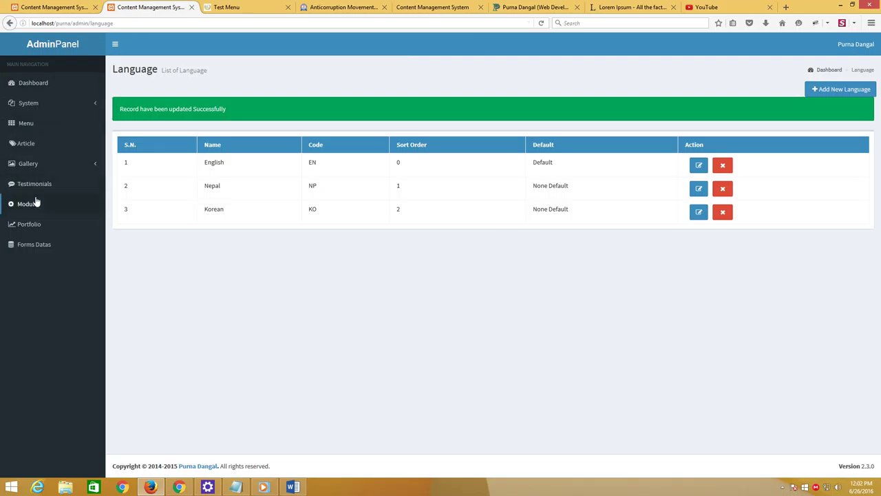
click(22, 142)
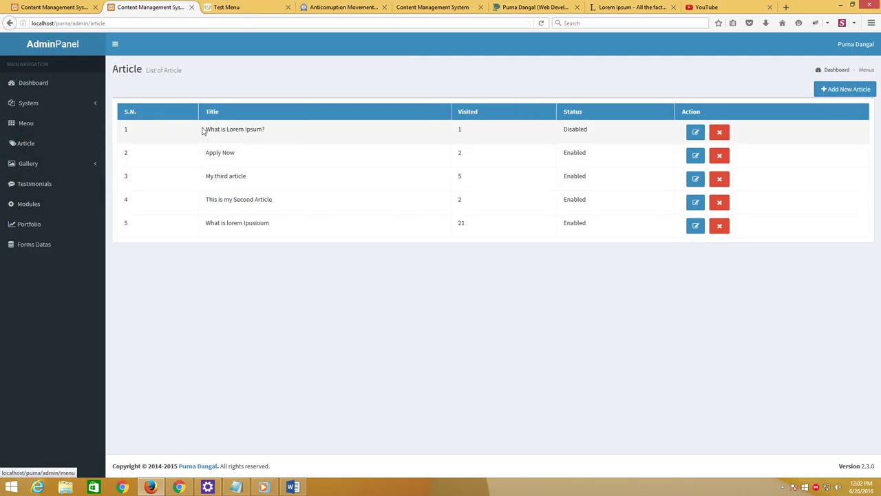
click(694, 133)
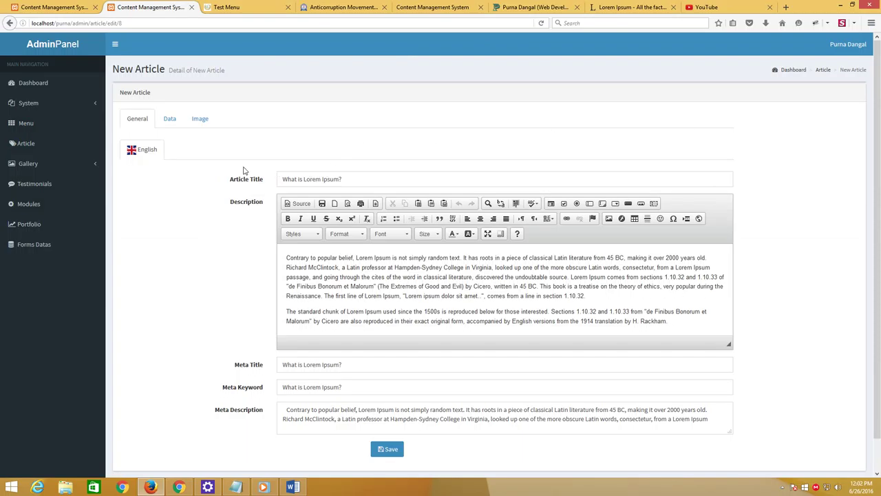
click(169, 118)
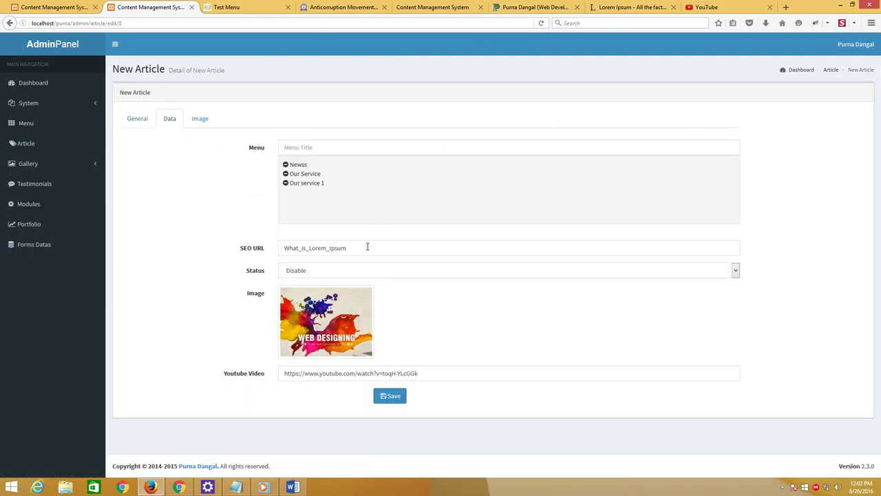
drag(366, 247, 274, 244)
drag(360, 248, 279, 249)
click(297, 272)
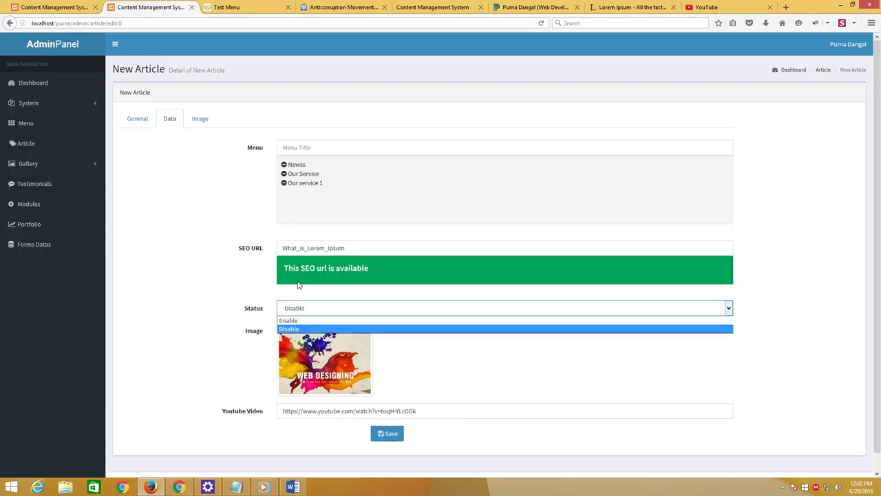
click(293, 318)
click(199, 271)
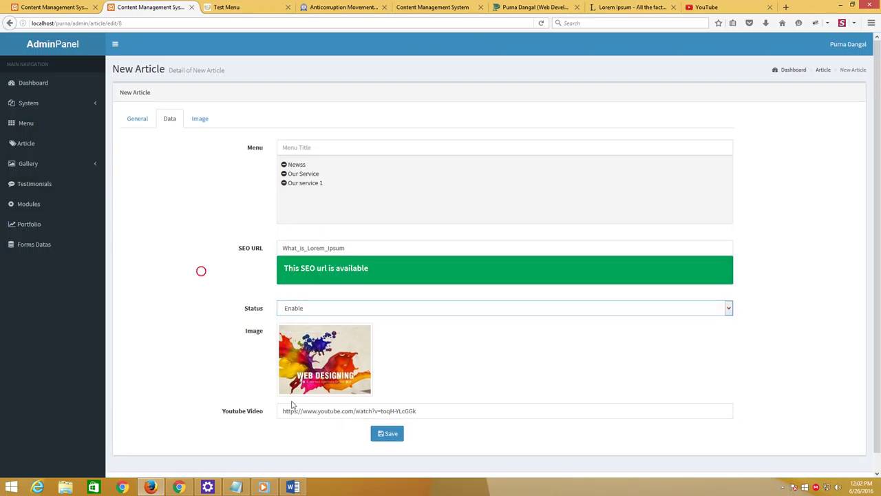
click(386, 434)
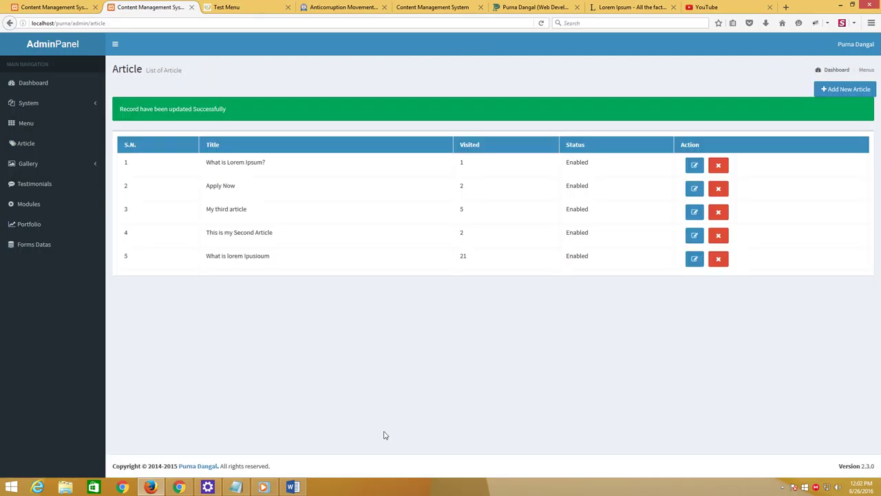
Reopen the "What is Lorem Ipsum?" article for editing and examine the SEO URL in its data settings.
click(695, 165)
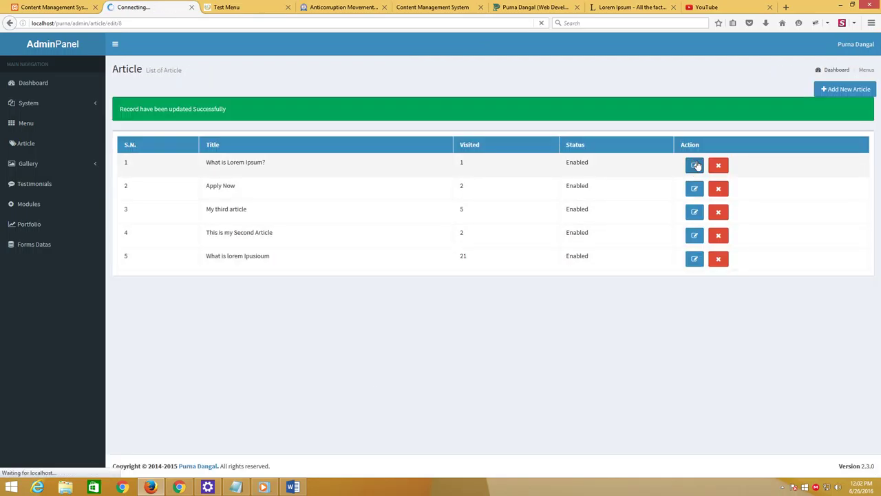
click(170, 118)
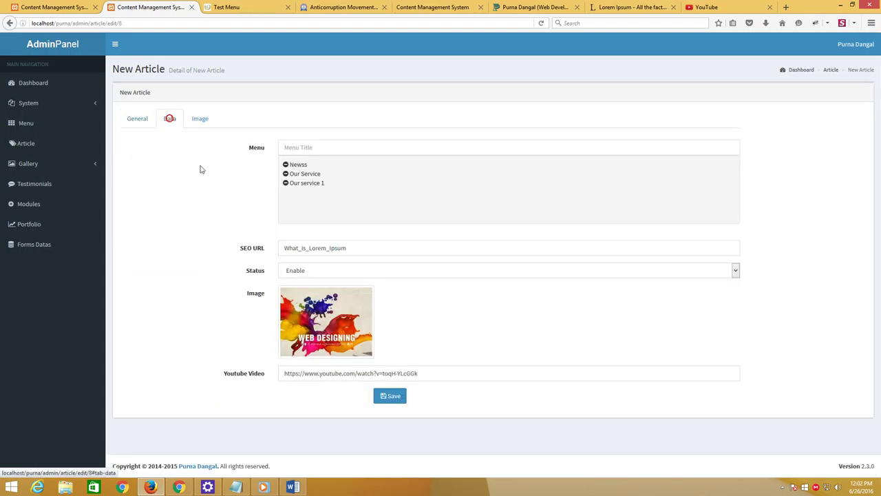
drag(374, 245, 262, 254)
Reload the public Newss page, open the "What is Lorem Ipsum?" article and compare its address with the SEO URL in the article's settings.
click(227, 7)
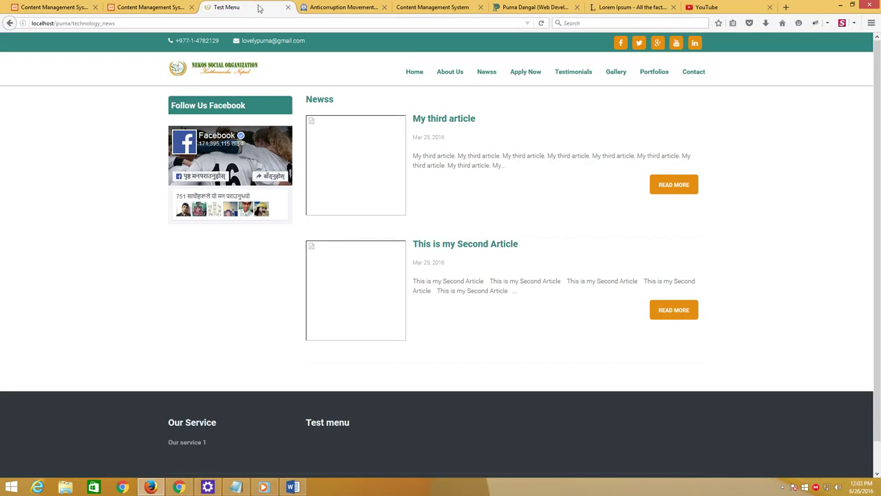
click(541, 23)
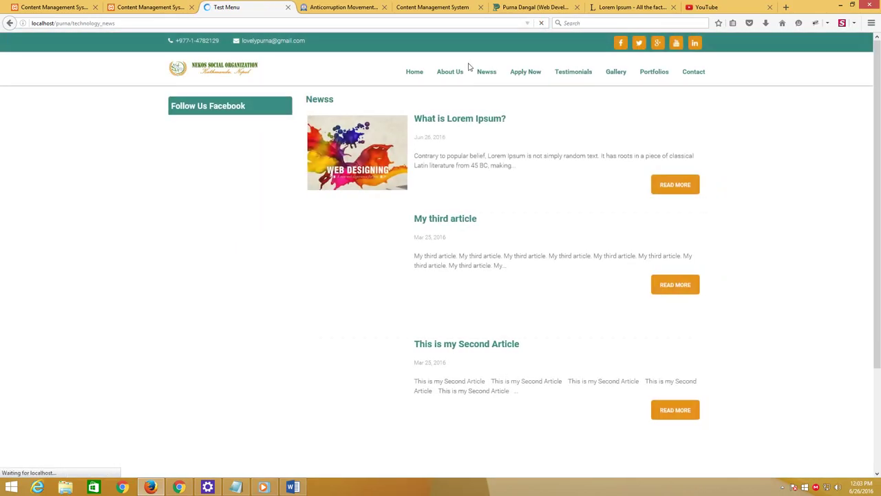
click(456, 123)
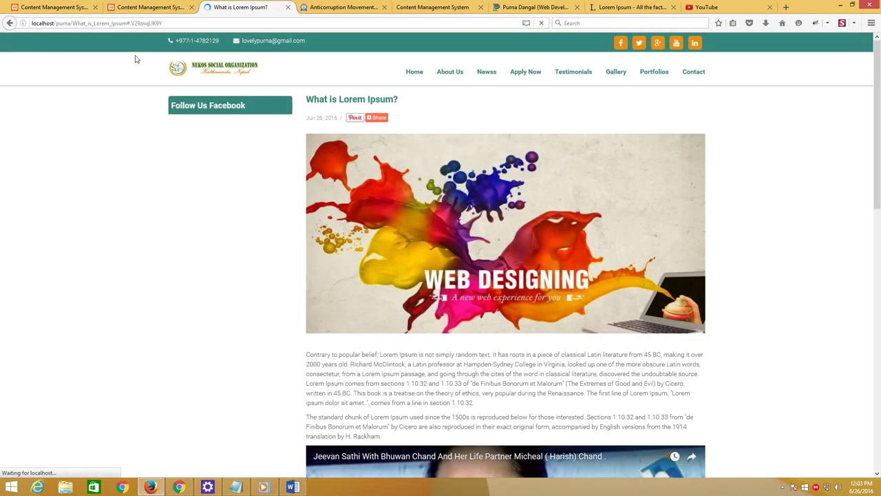
drag(73, 22, 127, 24)
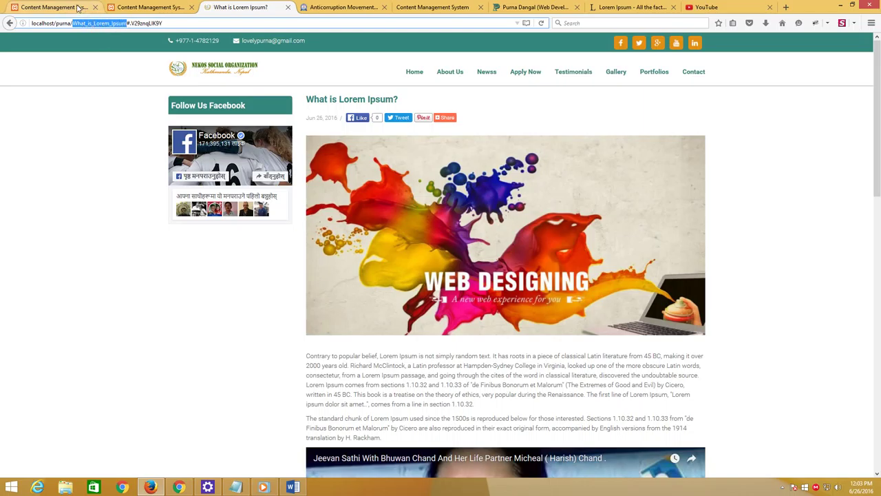
click(79, 7)
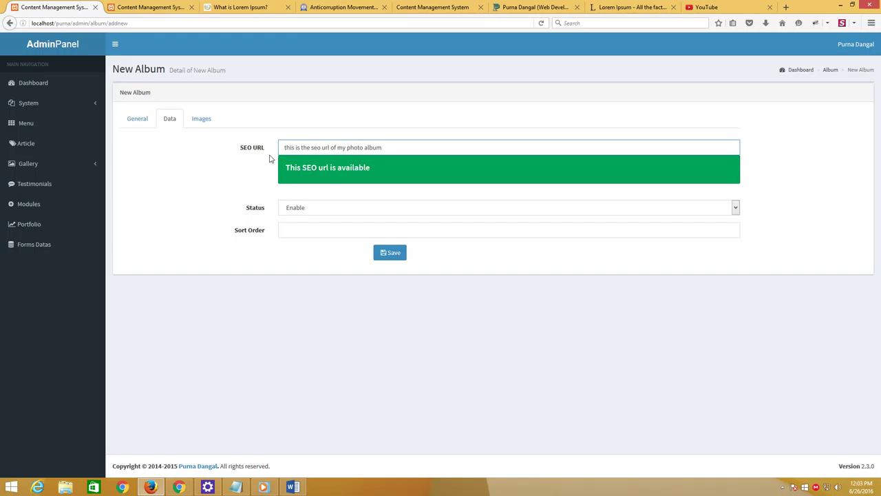
click(148, 7)
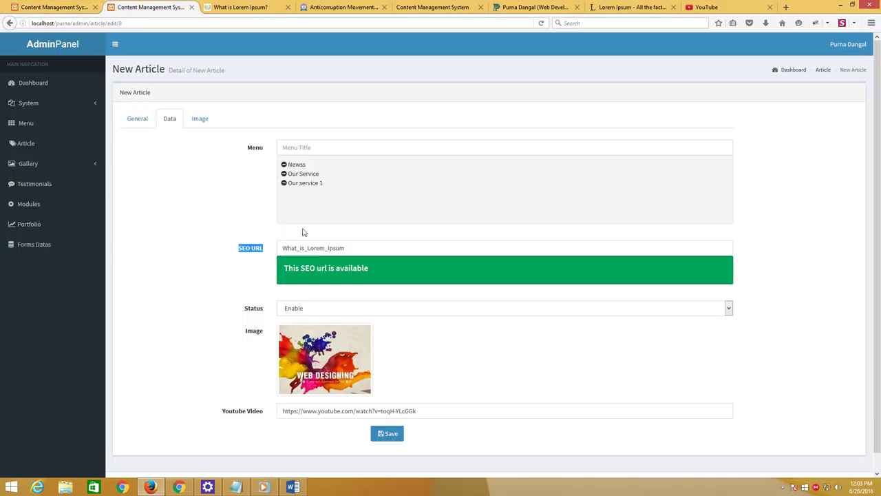
Compare the SEO URL "What_is_Lorem_Ipsum" in the article's data settings with the matching part of the public article page's address.
drag(283, 248, 353, 252)
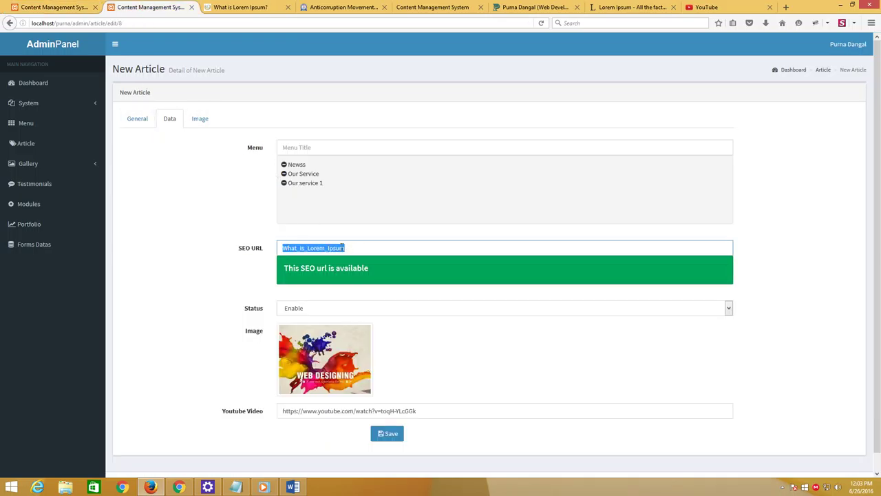
click(240, 7)
click(168, 23)
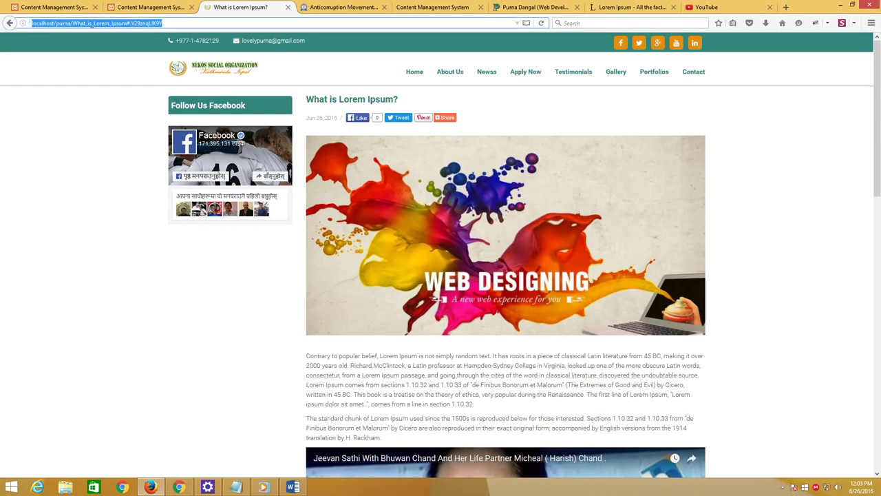
click(91, 23)
drag(72, 23, 122, 27)
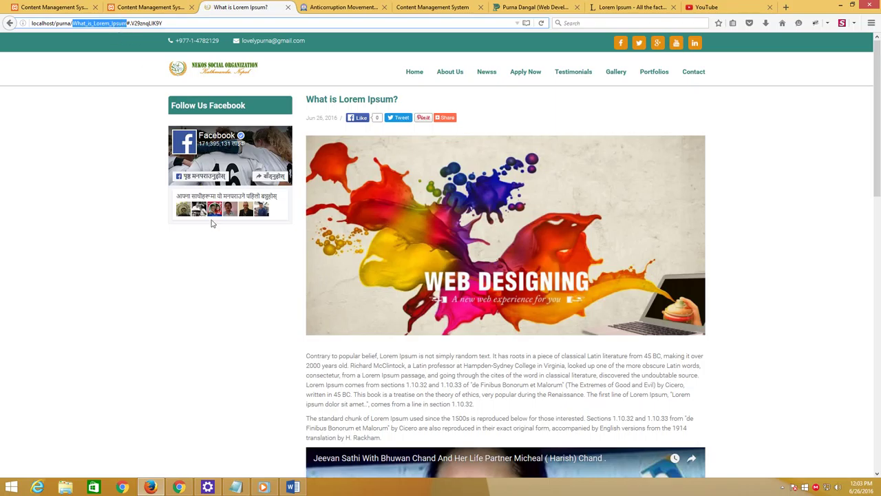
Switch to Notepad and add the line "you watched what is this" to the note.
click(236, 486)
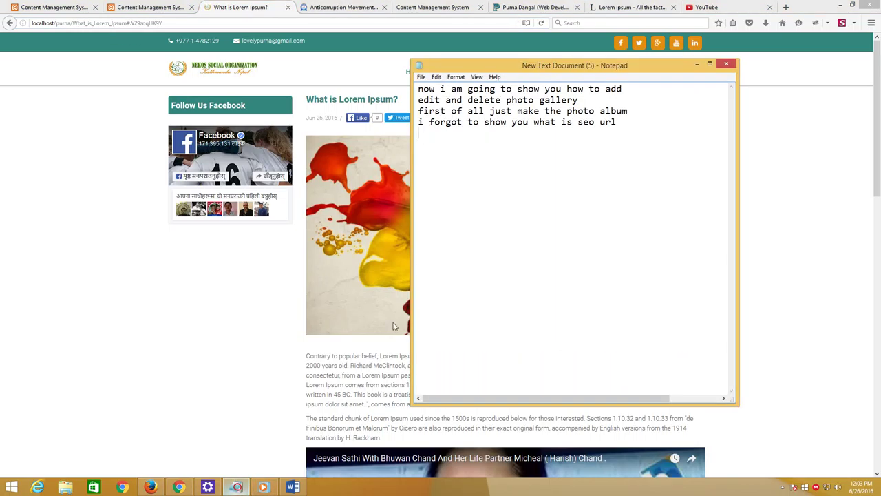
key(Return)
text(you wa)
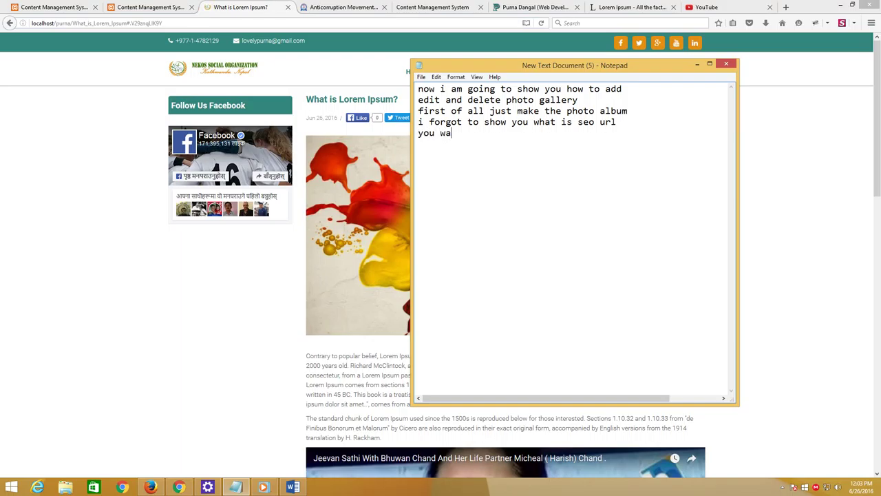
text(tched what is this)
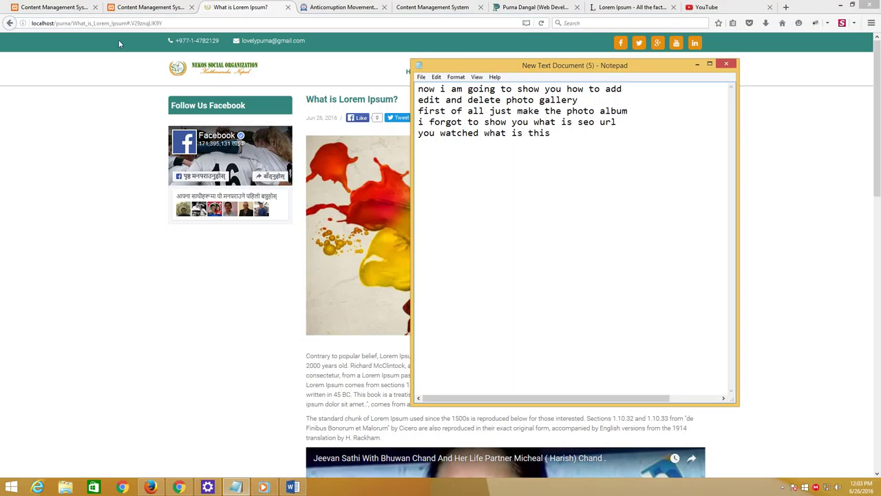
Return to the new album form in the browser, set the sort order to 0 and open the album's image settings.
click(31, 8)
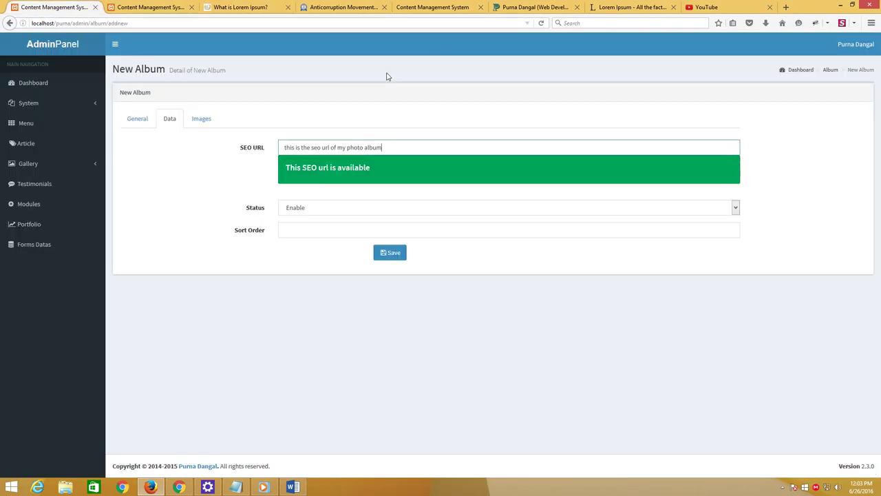
click(301, 230)
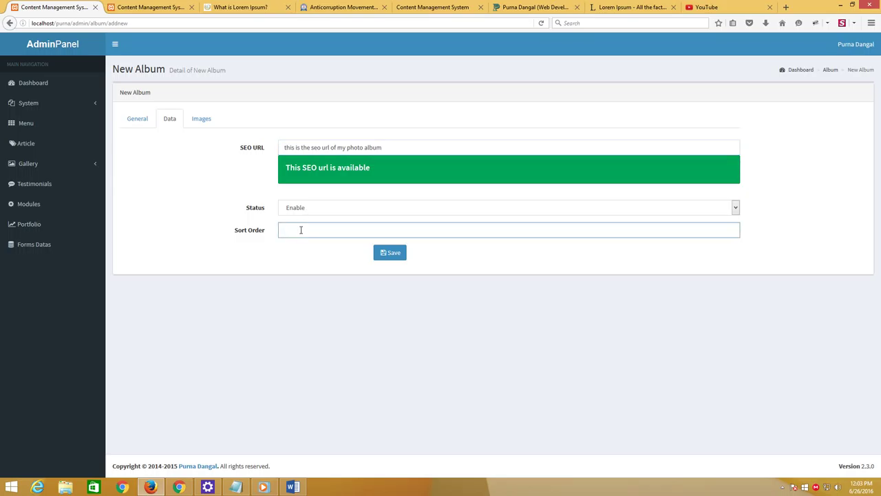
text(0)
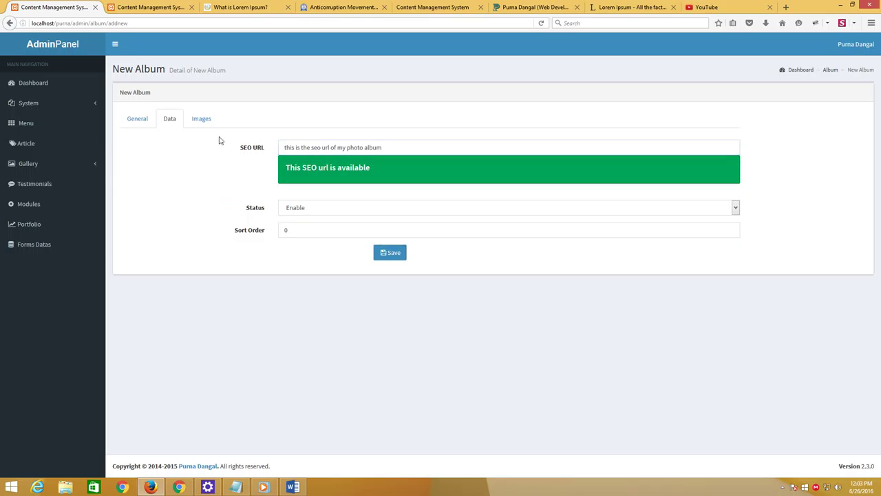
click(202, 119)
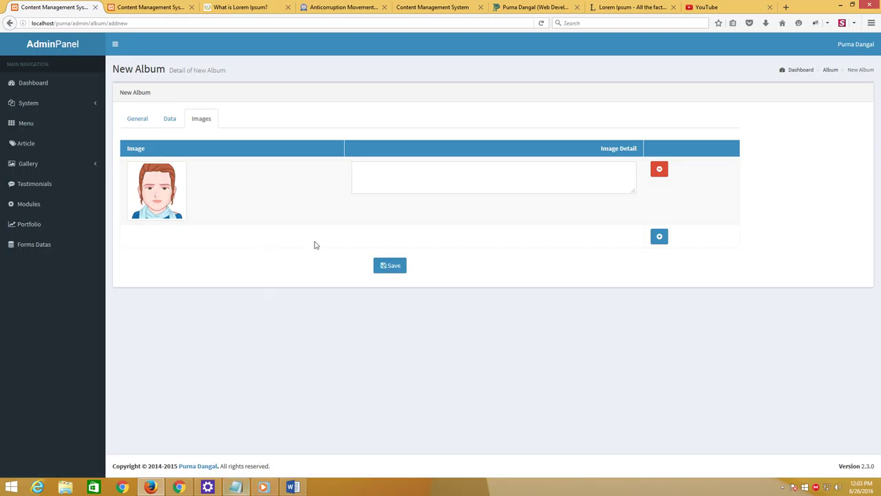
Switch to Notepad and add the line "in this image tab u just add the images of this album".
click(235, 487)
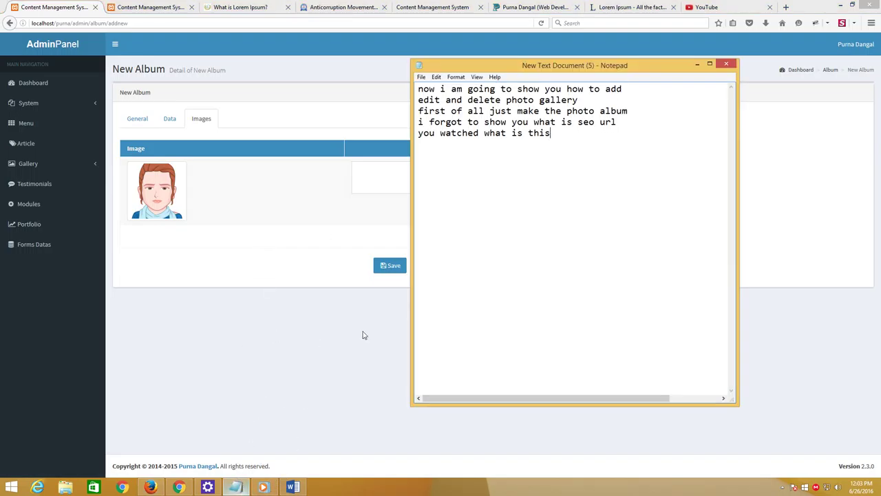
key(Return)
text(in this)
text(image tab)
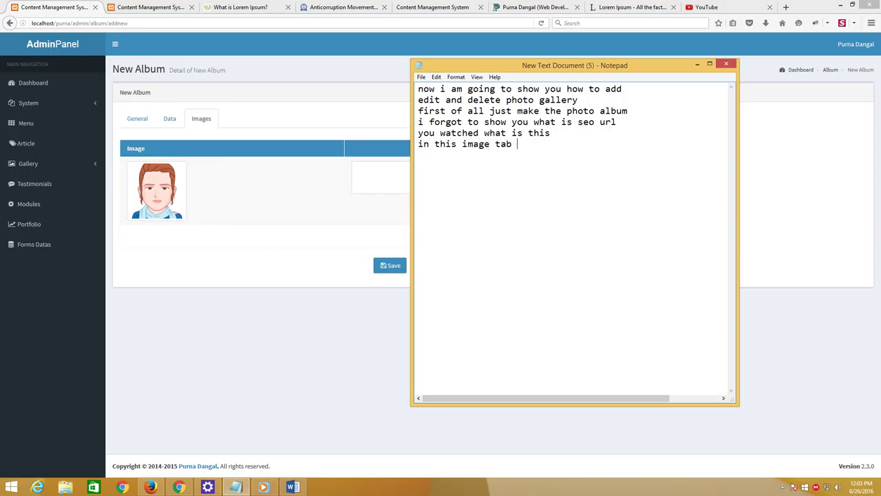
text( u just add the ima)
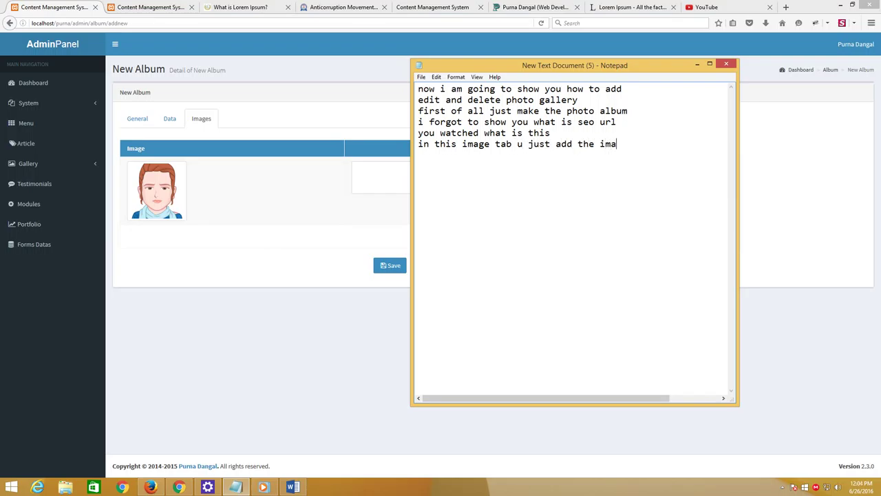
text(ges of this album)
Back in the new album form, choose Social-Media-in-Marketing.jpg as the first image and add amy-jackson-56a.jpg as the second.
click(292, 283)
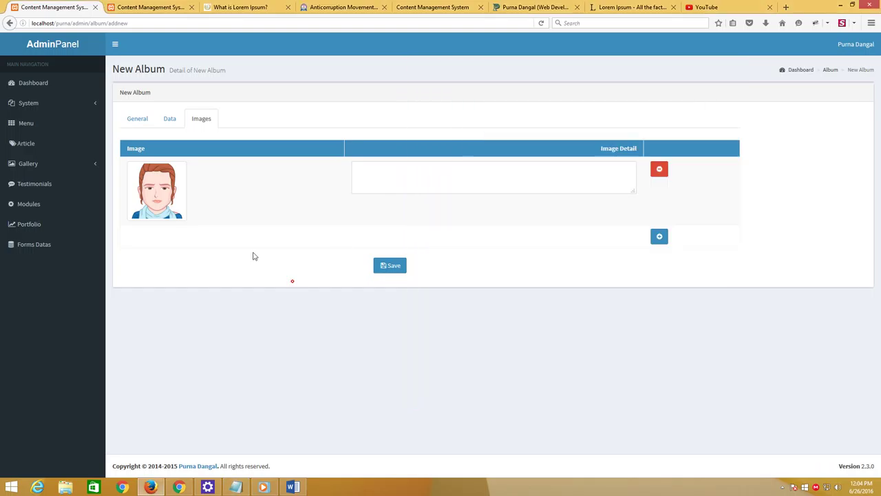
click(204, 192)
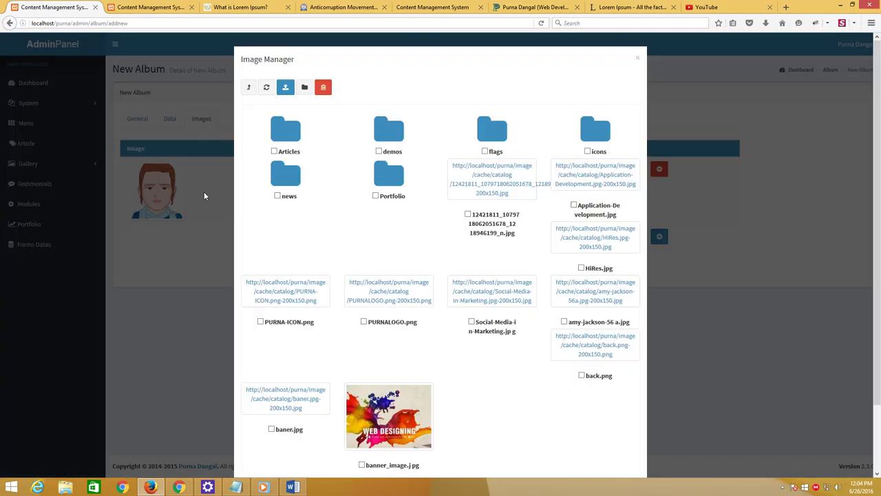
click(501, 376)
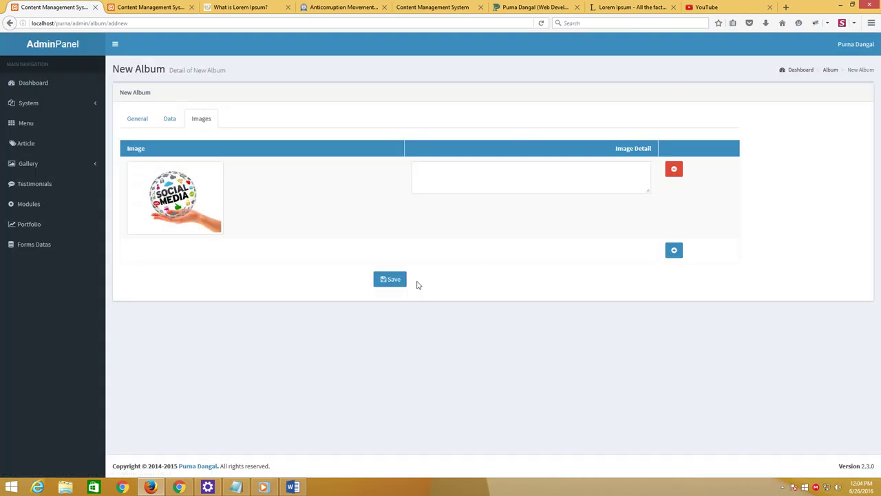
click(673, 252)
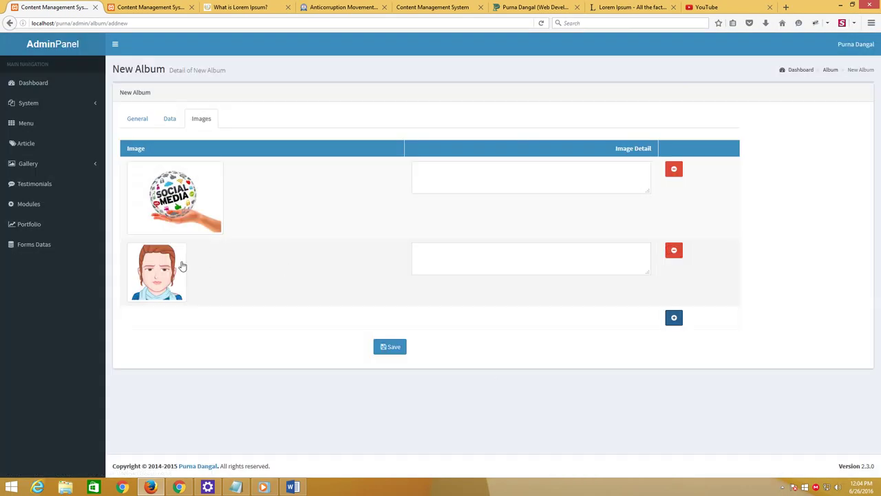
click(208, 272)
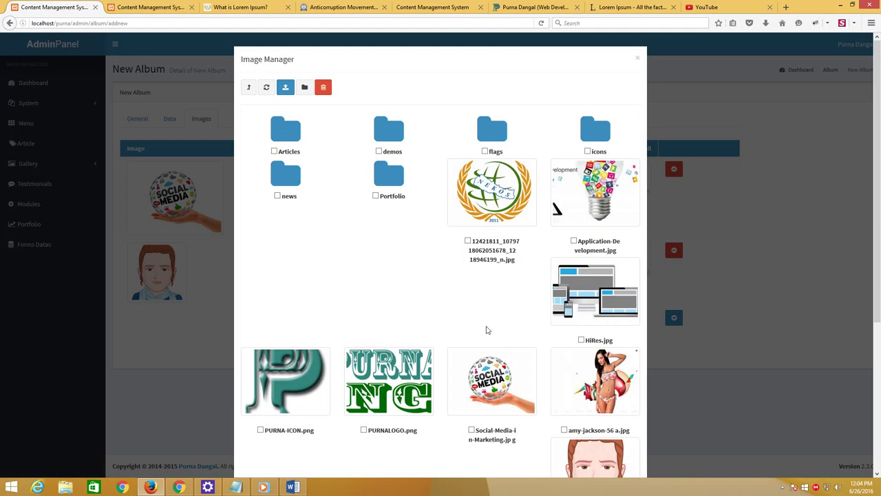
click(603, 377)
Add a third image row to the album and choose banner_image.jpg for it.
click(674, 331)
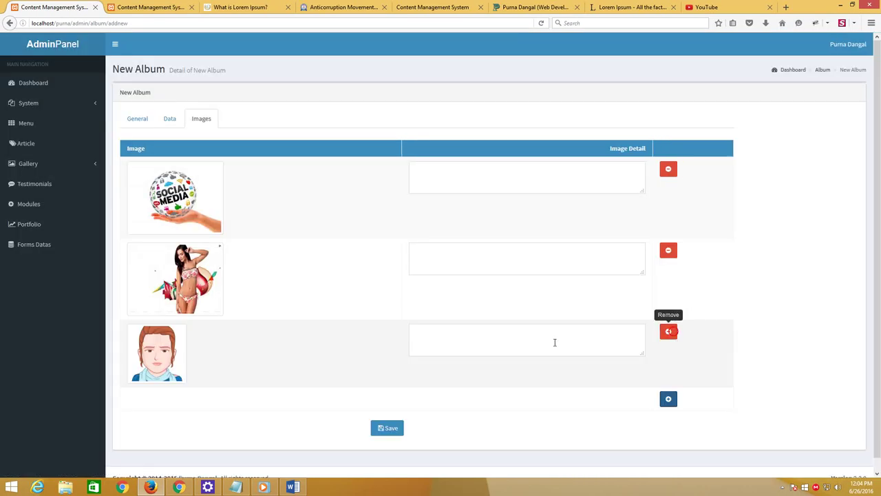
mouse_move(144, 346)
click(206, 353)
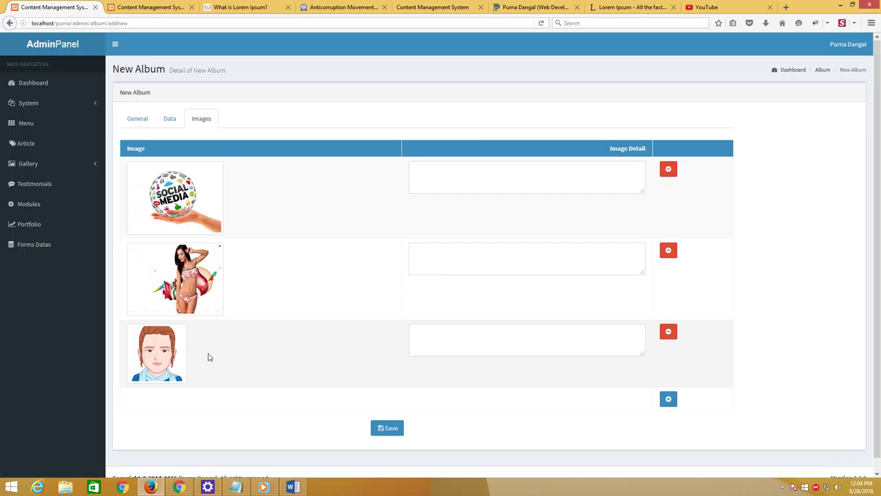
scroll(523, 384, down, 5)
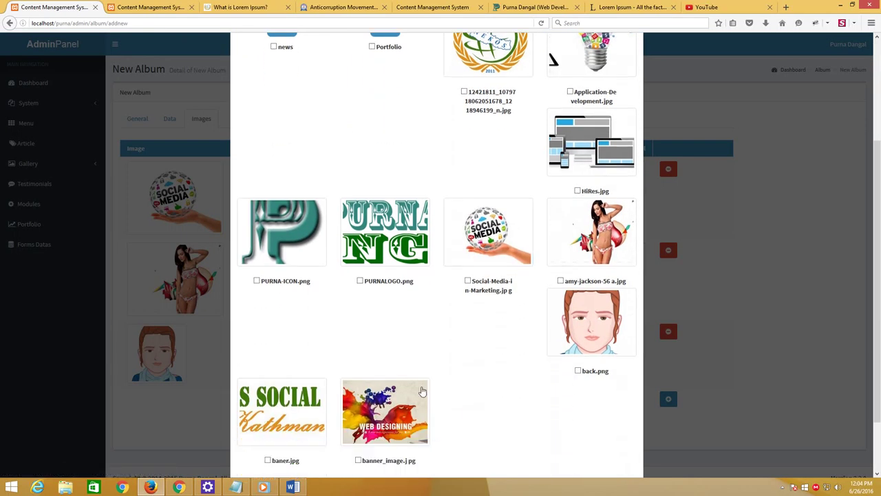
click(383, 379)
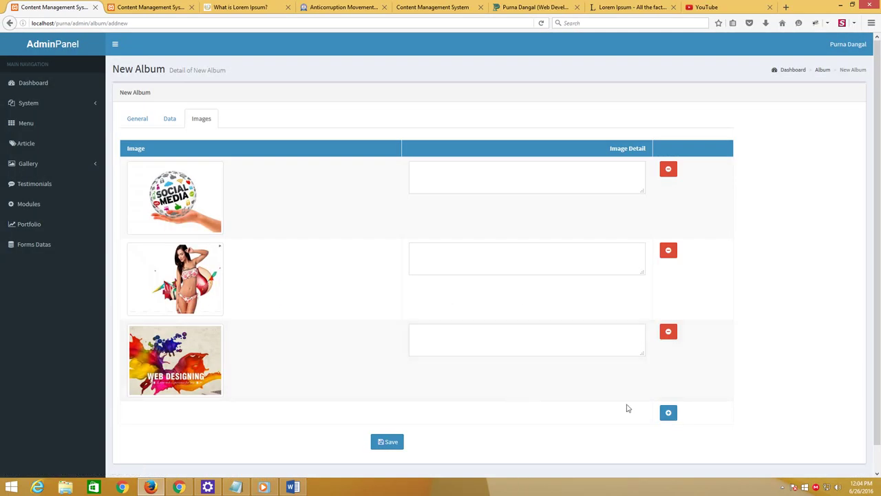
Add a fourth image row to the album and choose yahoo.jpg from the news folder for it.
click(668, 412)
click(165, 434)
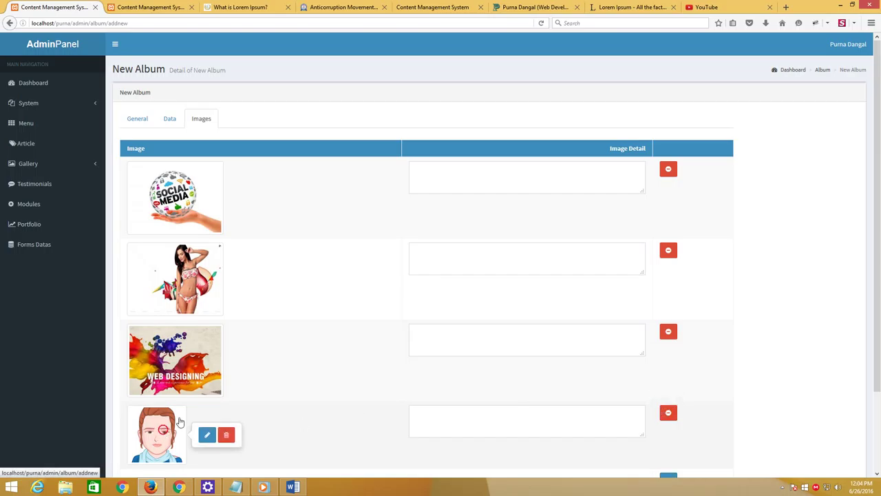
click(207, 434)
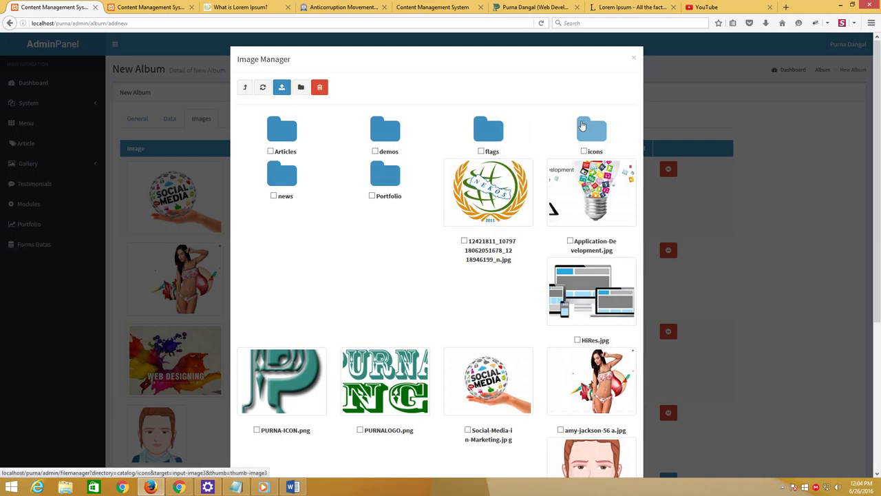
click(282, 170)
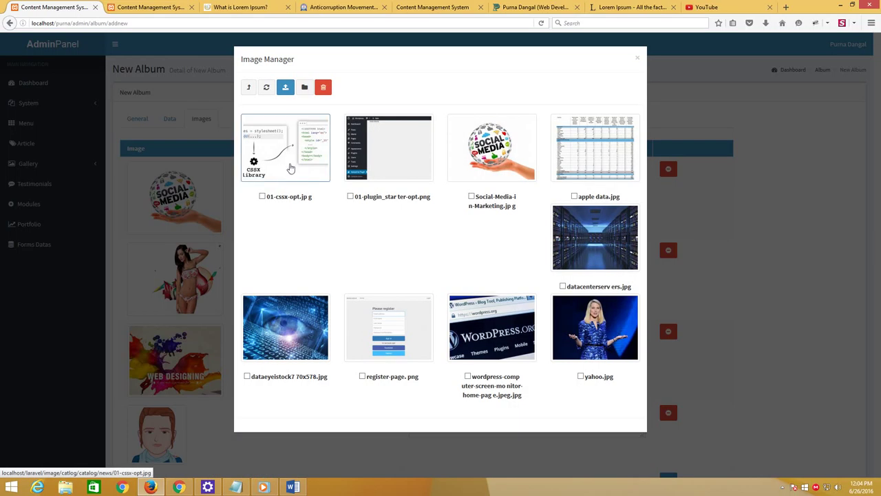
click(597, 323)
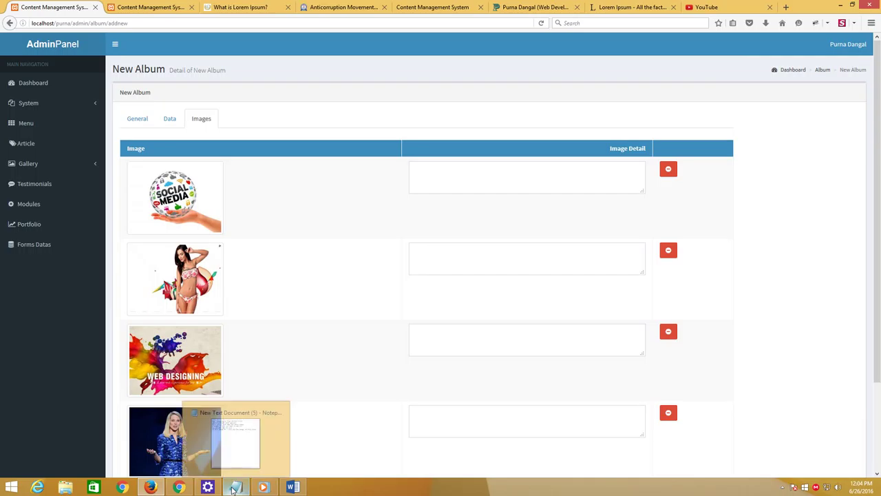
Switch to Notepad and add the line "you can add images how much you want...." to the note.
click(237, 486)
click(731, 153)
key(Return)
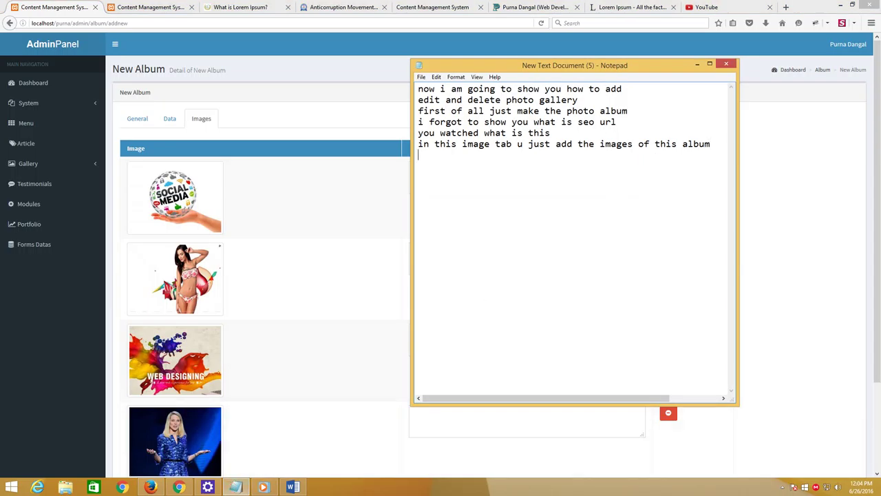
text(you can add images)
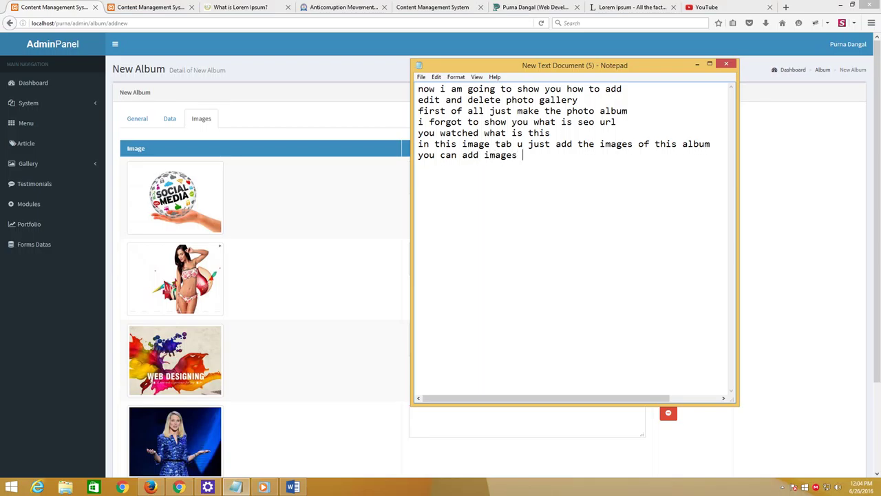
text( how much you want....)
Return to the new album form in the browser and save the album.
click(817, 141)
scroll(798, 199, down, 3)
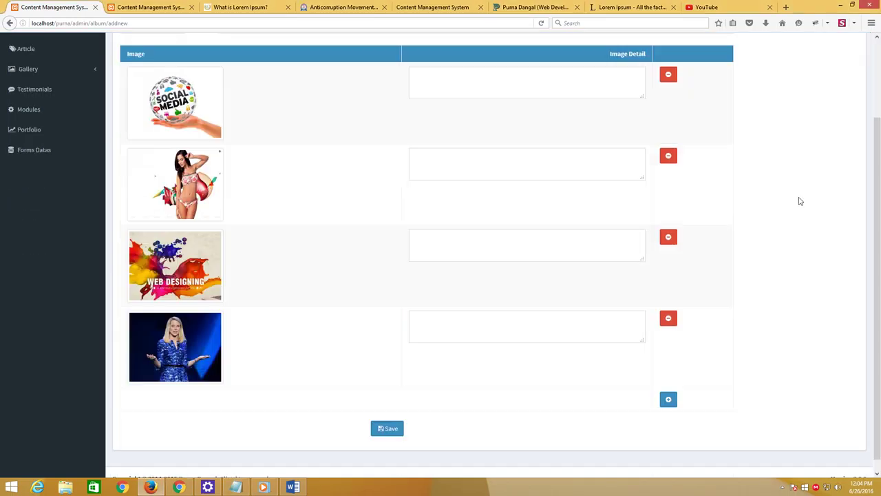
click(386, 420)
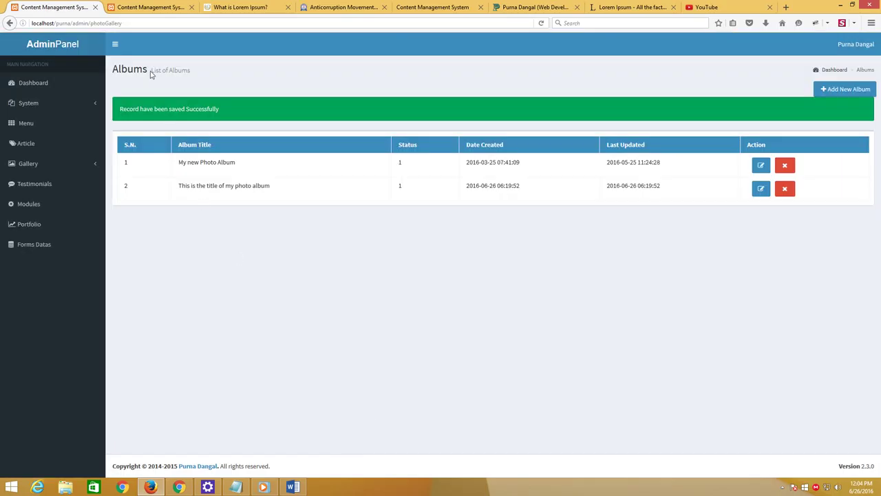
On the public site's Photo Gallery page, open the album "This is the title of my photo album" and enlarge its Social Media image.
click(232, 8)
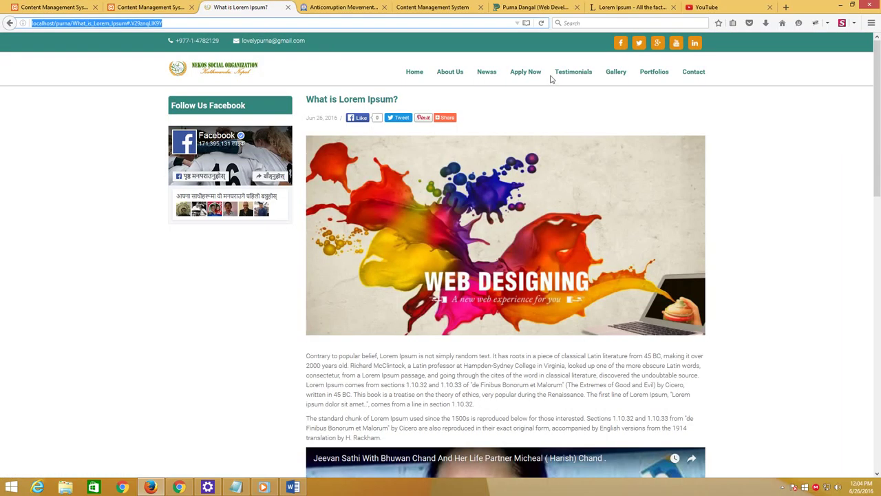
mouse_move(625, 73)
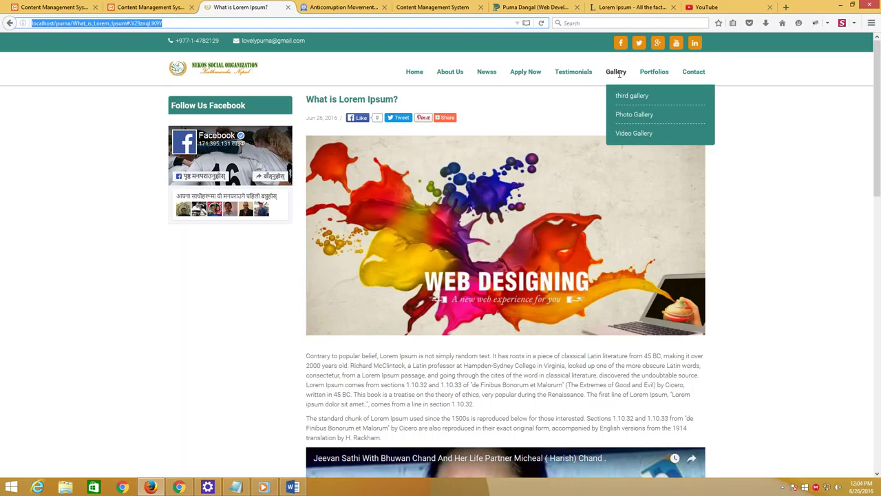
click(627, 115)
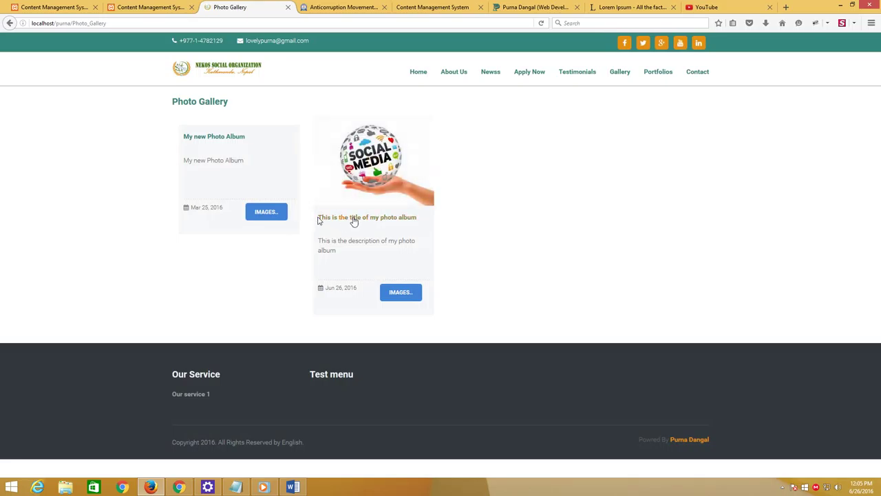
click(405, 298)
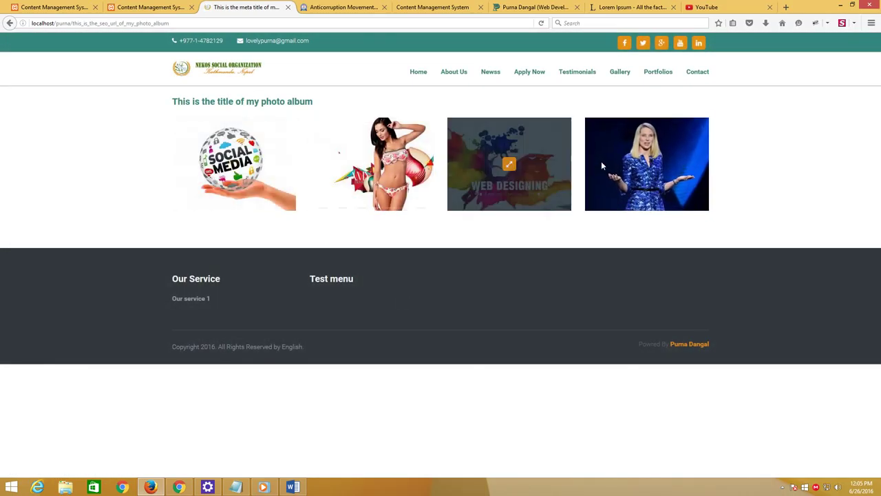
click(234, 169)
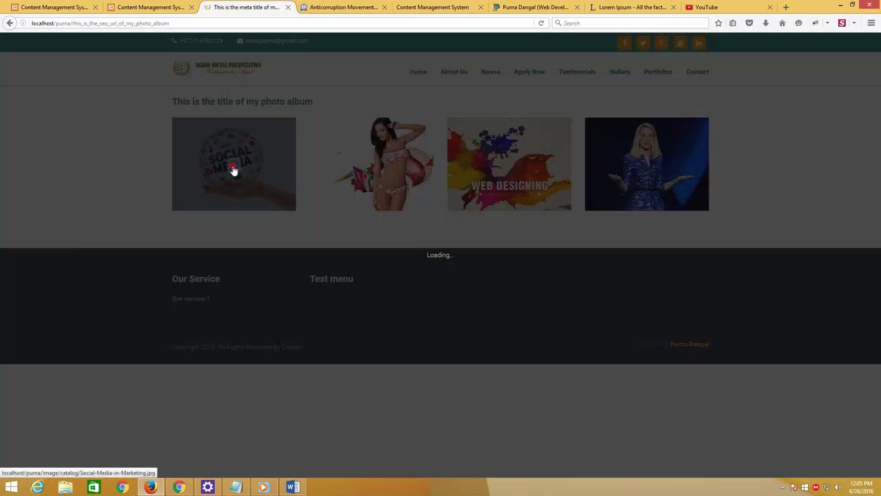
Page through the album's remaining enlarged images and close the image viewer.
click(856, 256)
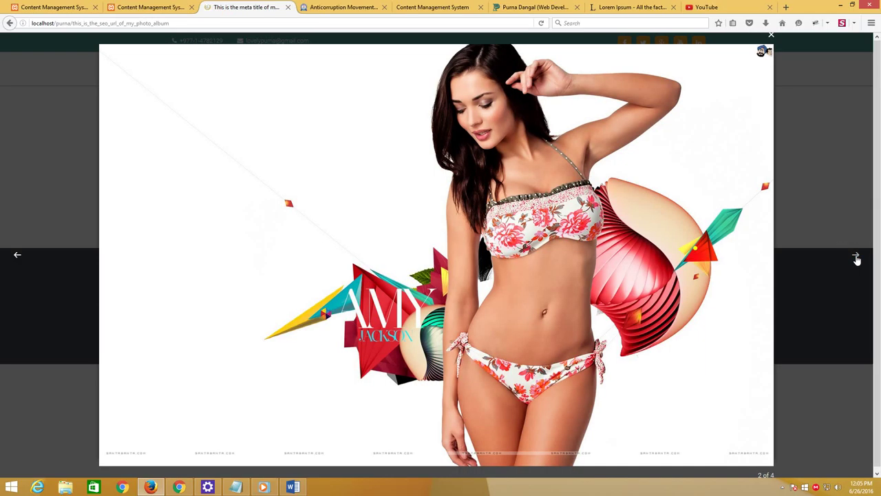
click(856, 257)
click(855, 255)
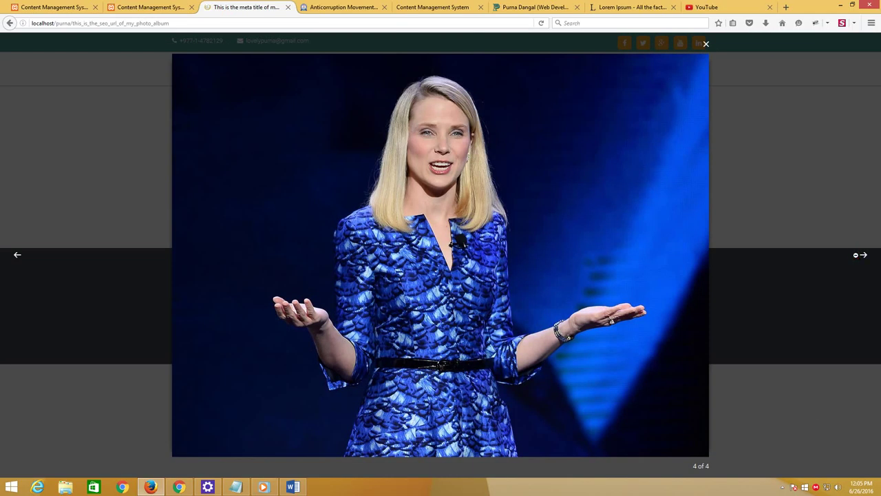
click(856, 255)
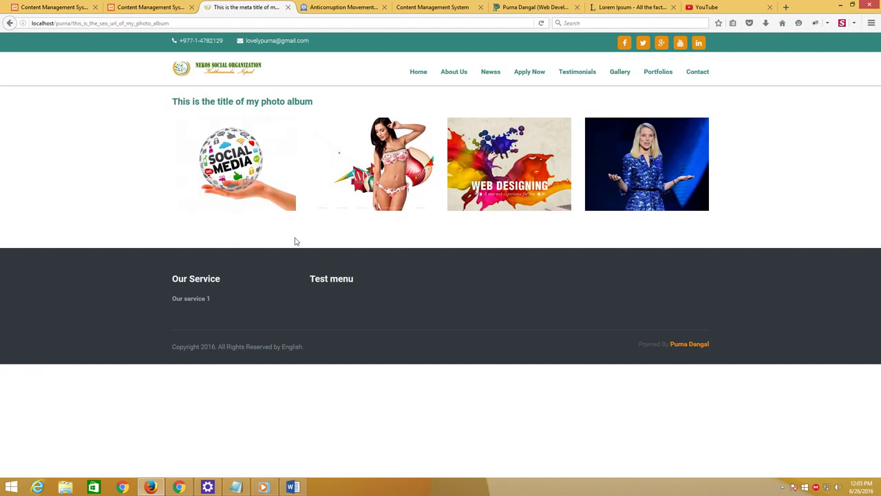
Switch to Notepad and add the line "in this way you can add photo album" to the note.
mouse_move(235, 487)
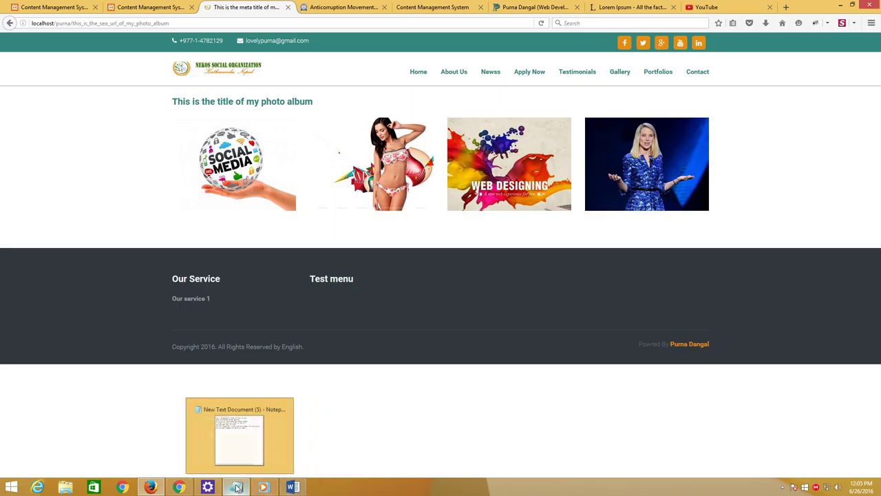
click(235, 487)
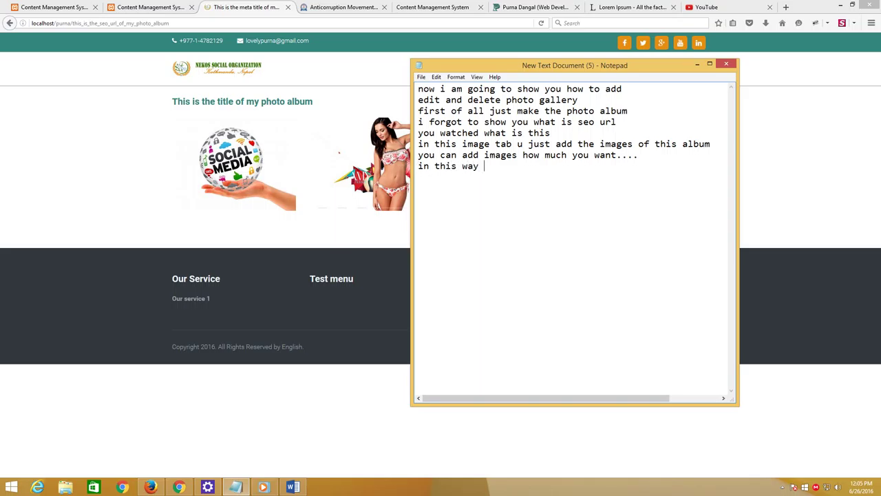
text(you can add photo album)
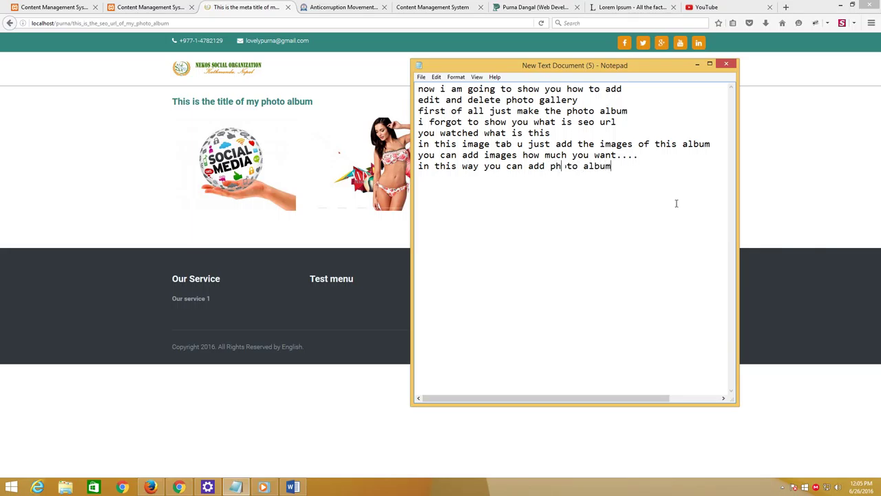
click(782, 484)
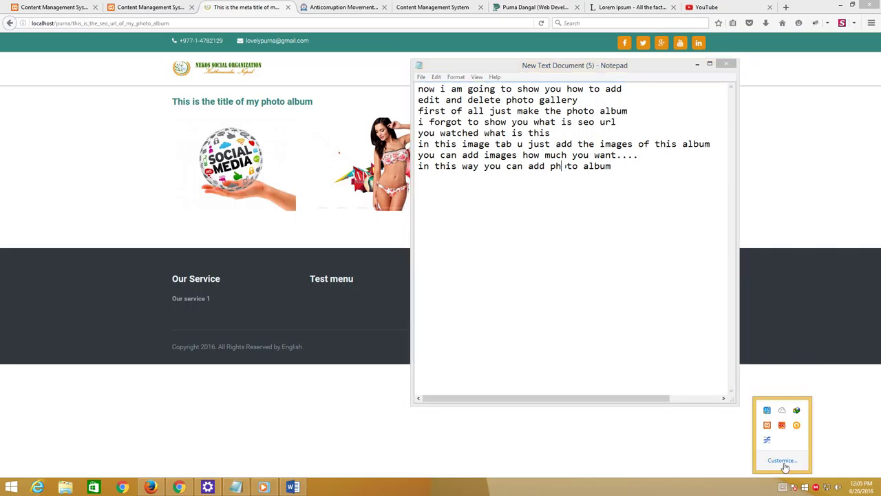